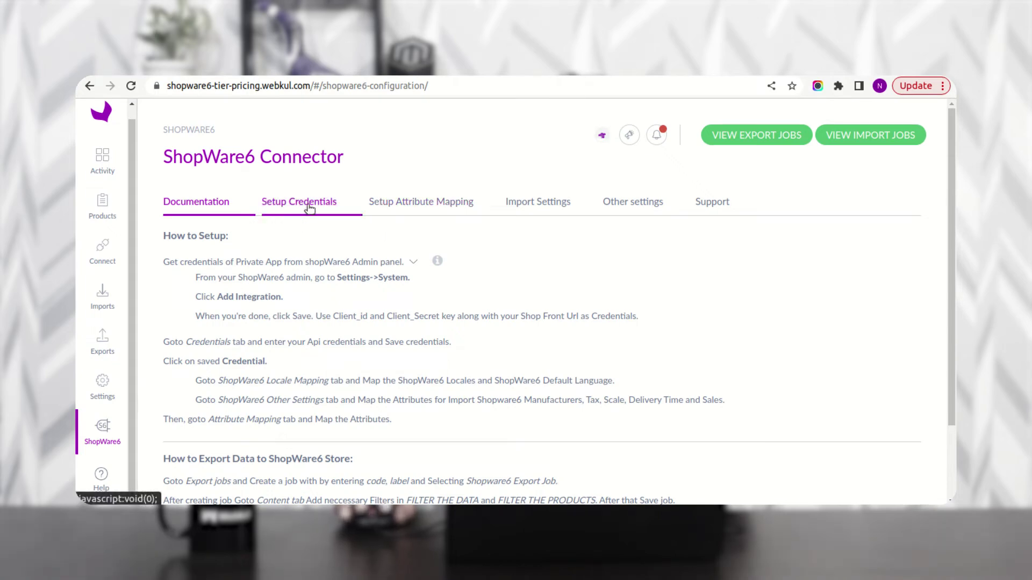
Open the connector's attribute mapping and examine how the Shopware fields map to Akeneo fields, including the net, gross and list prices.
click(426, 208)
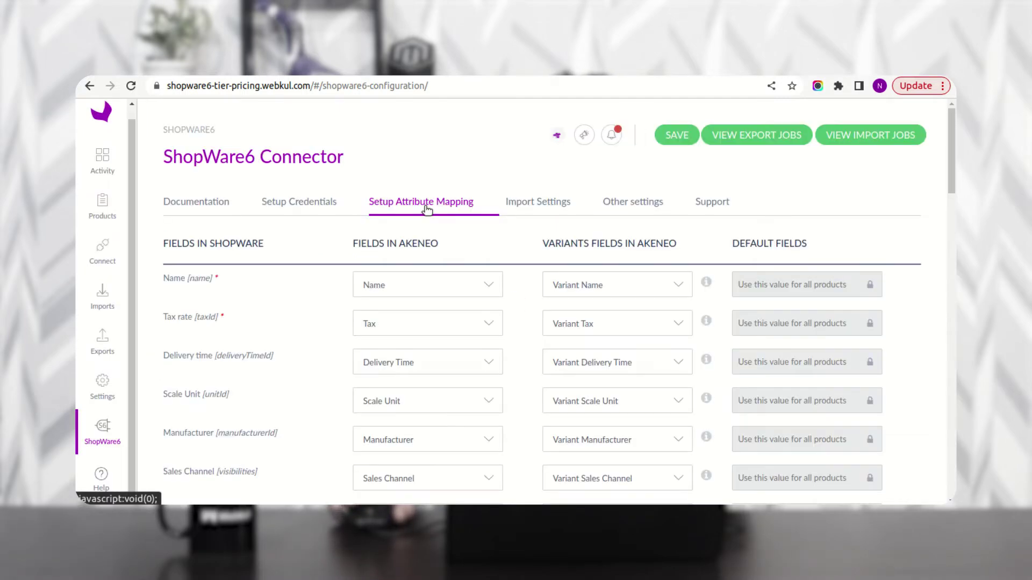
drag(177, 247, 250, 246)
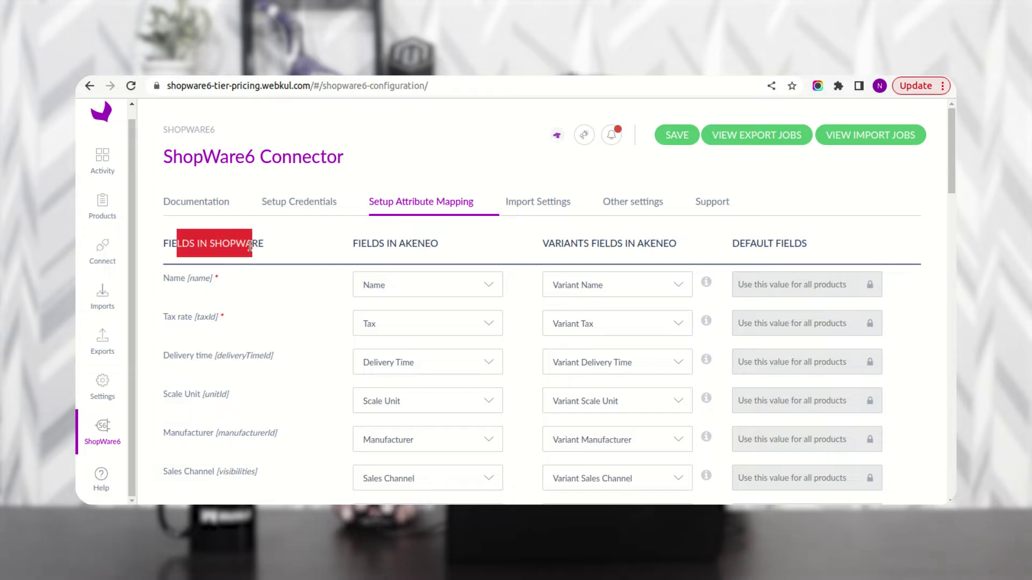
drag(359, 246, 436, 247)
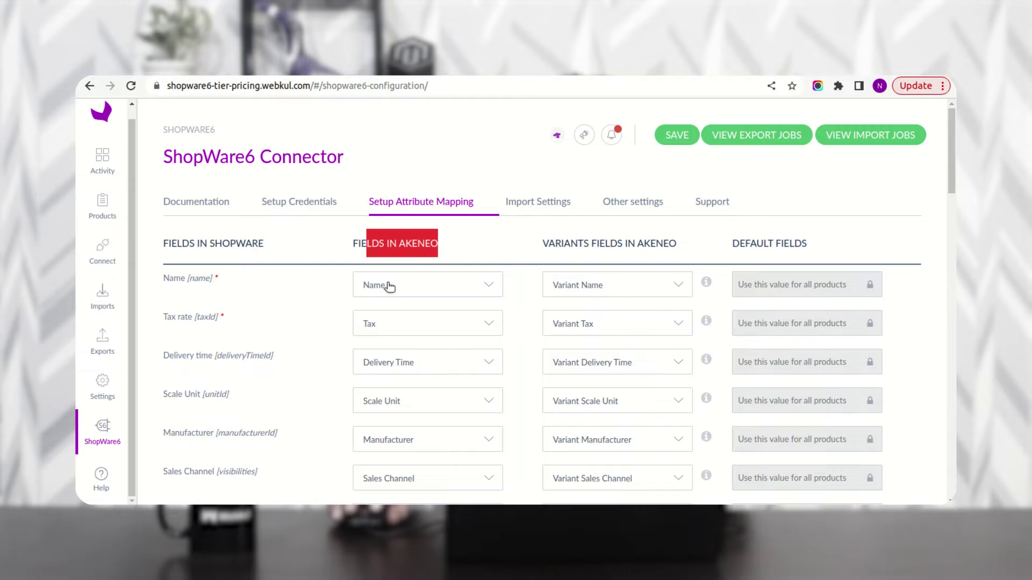
scroll(223, 329, down, 1)
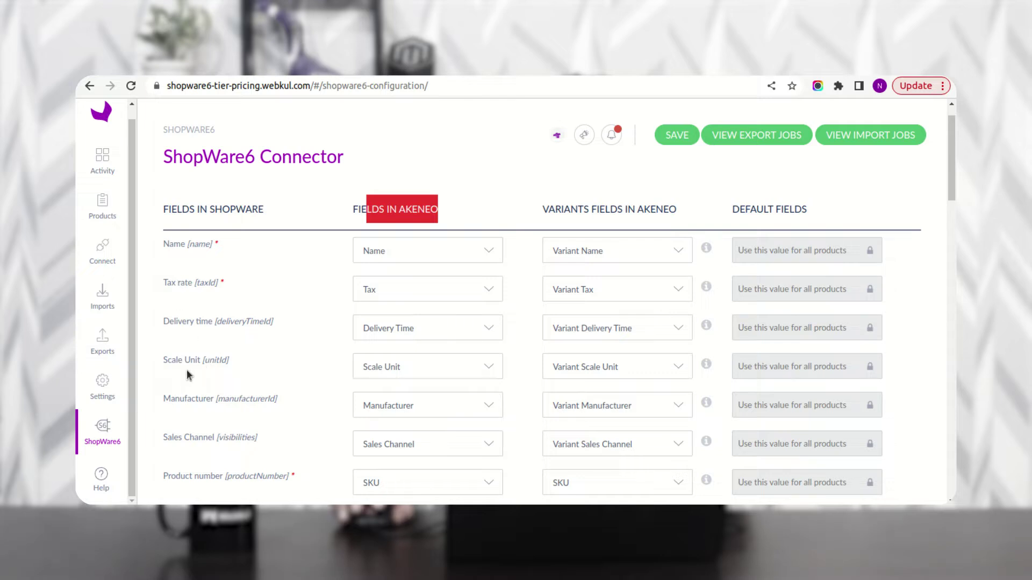
scroll(188, 401, down, 3)
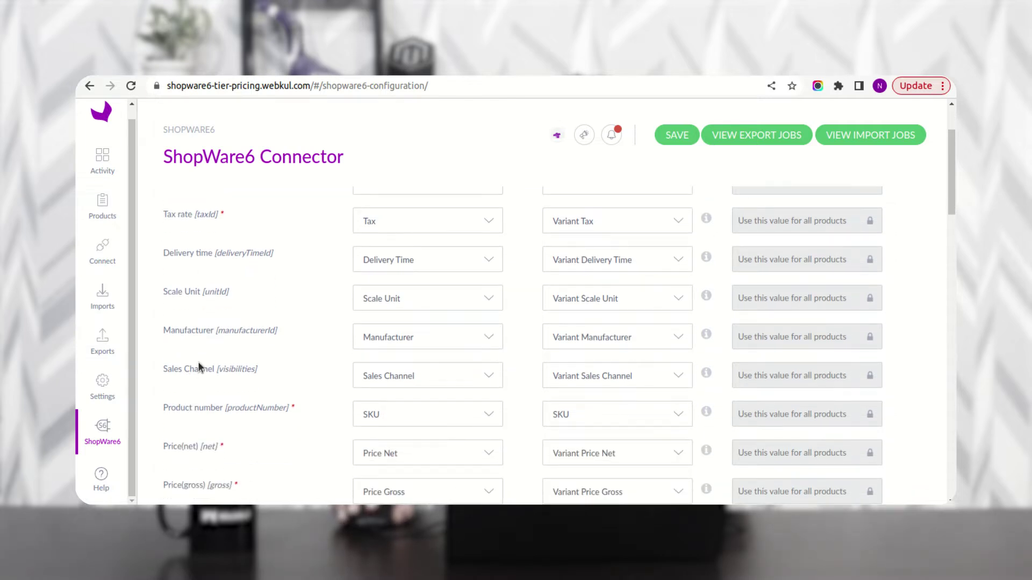
scroll(197, 362, down, 5)
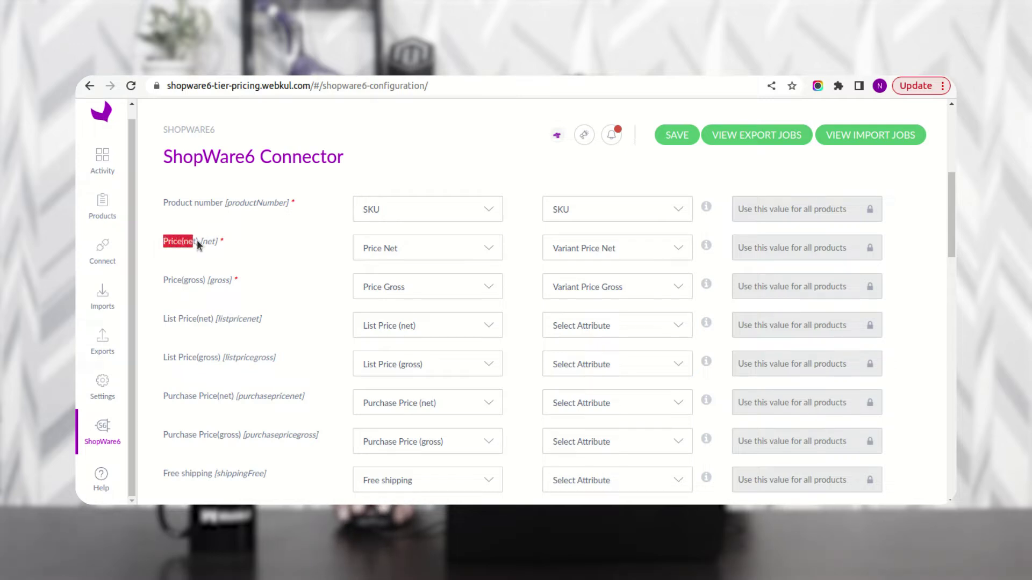
drag(163, 282, 196, 282)
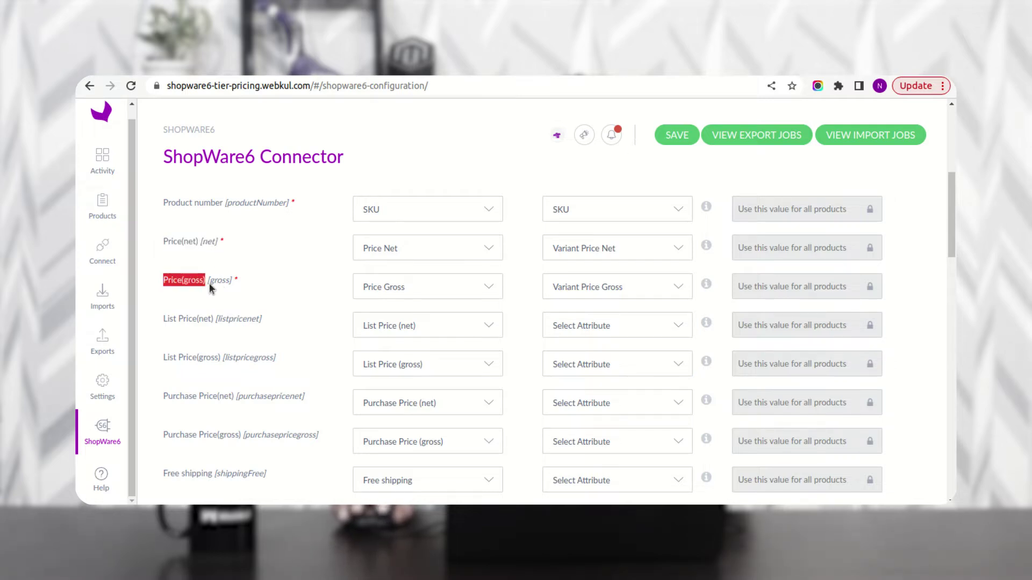
drag(166, 327, 246, 363)
scroll(275, 376, down, 1)
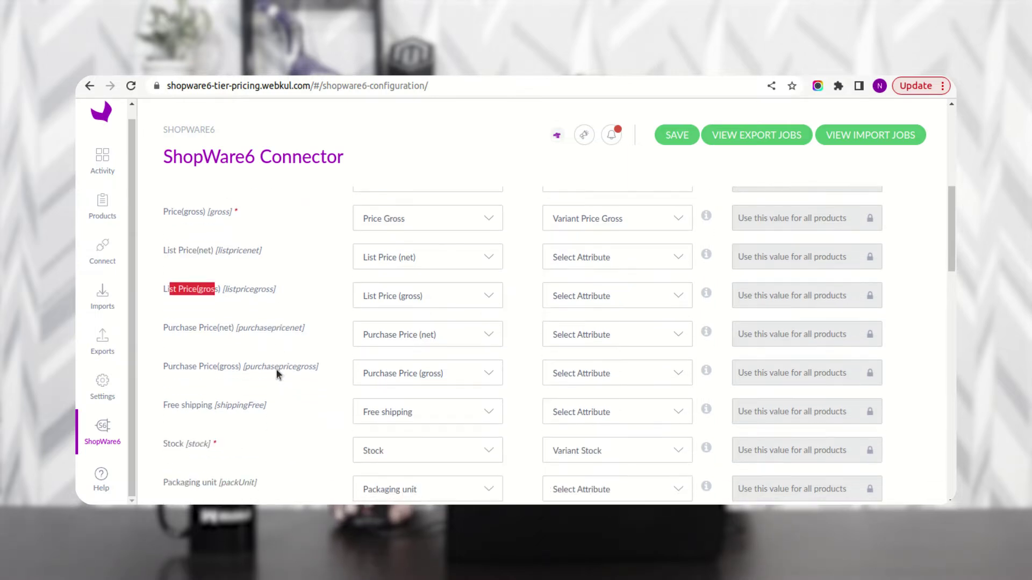
Review the remaining attribute mappings, from purchase prices and stock through the standard, custom and other mappings to Rules.
scroll(308, 354, up, 5)
scroll(308, 353, up, 1)
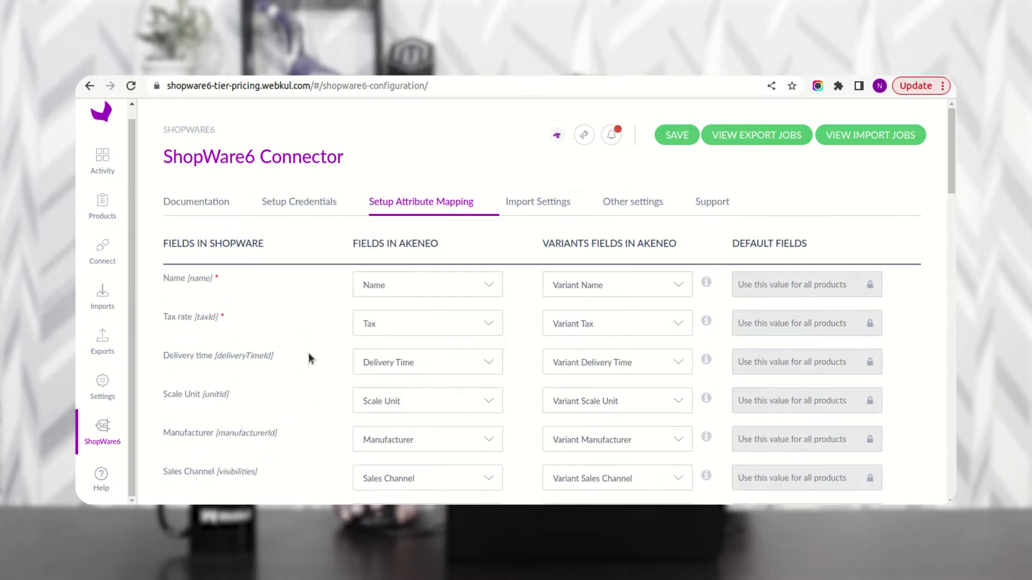
scroll(311, 350, down, 6)
scroll(314, 356, down, 10)
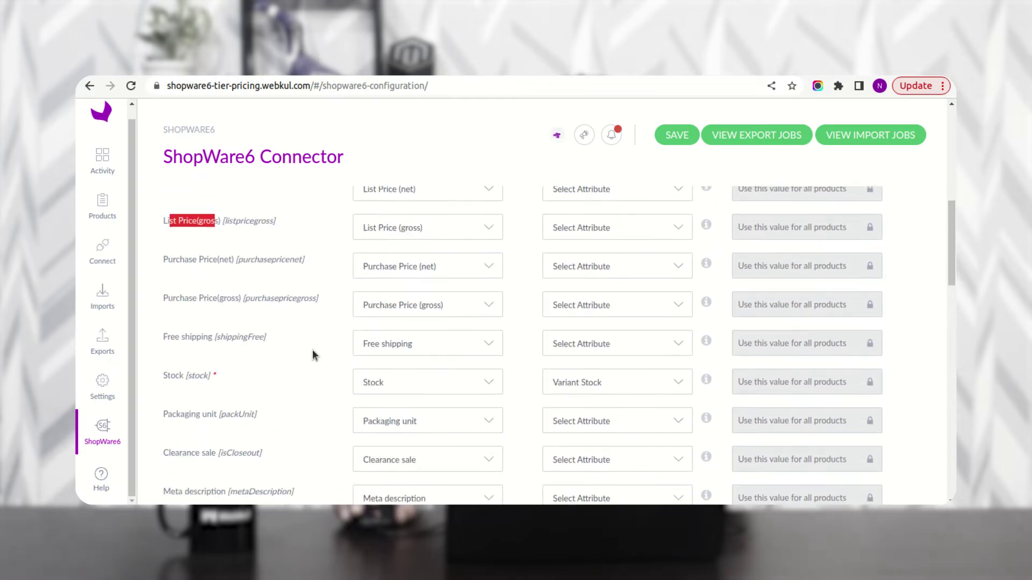
scroll(313, 355, down, 12)
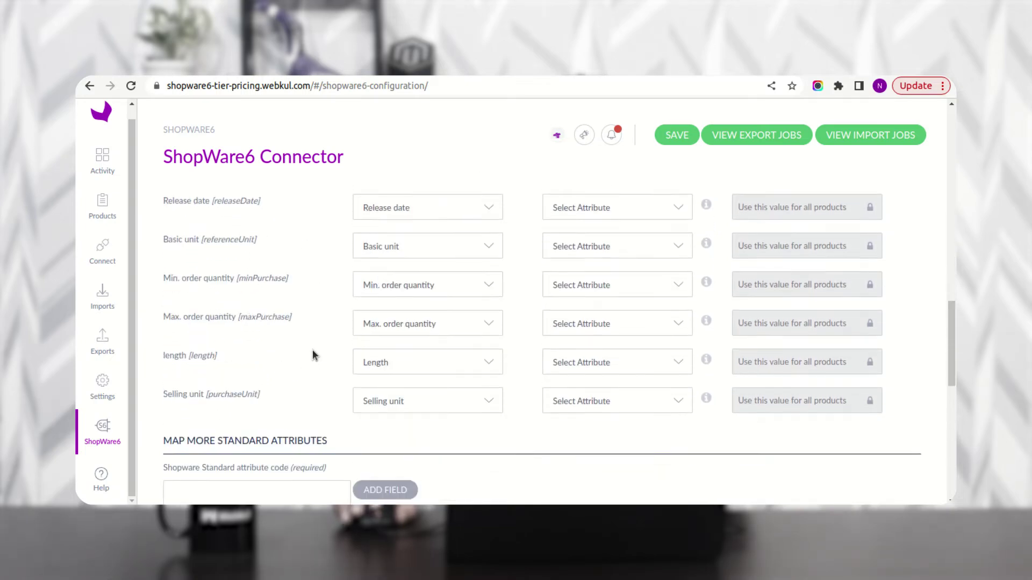
scroll(314, 354, down, 3)
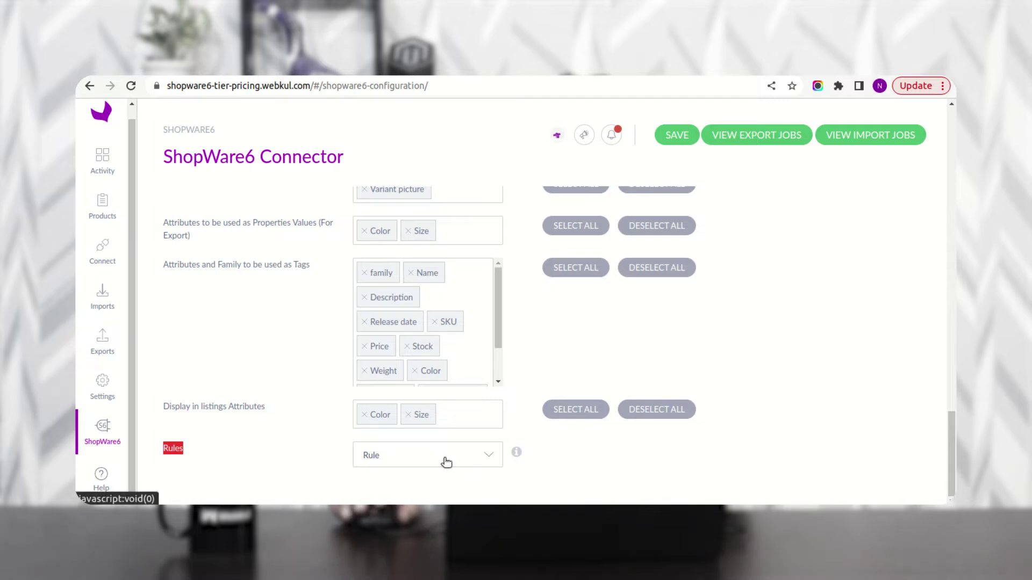
scroll(458, 456, up, 5)
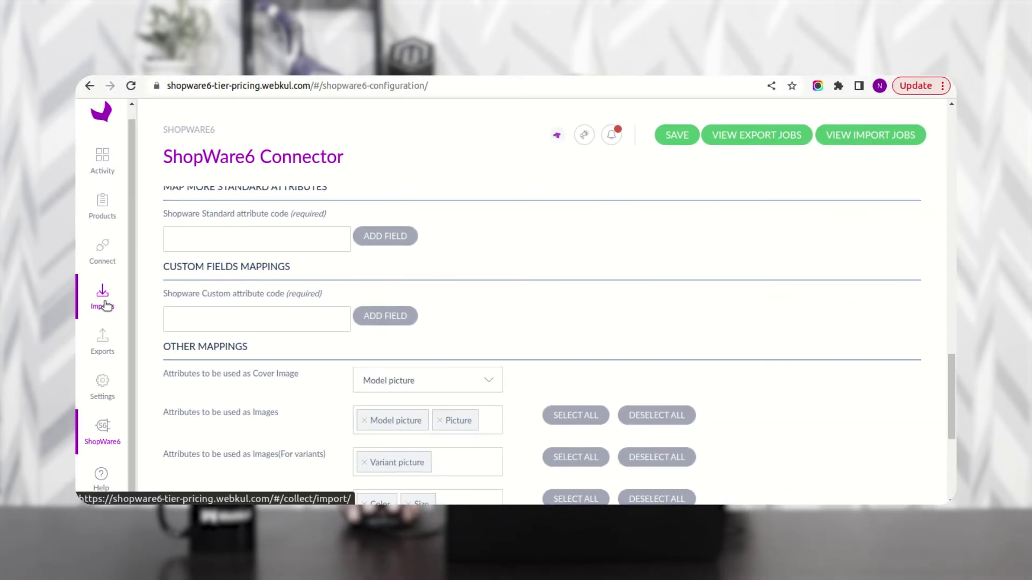
Check which ShopWare6 Connector jobs are available for a new import profile, leaving the creation form without saving.
click(107, 305)
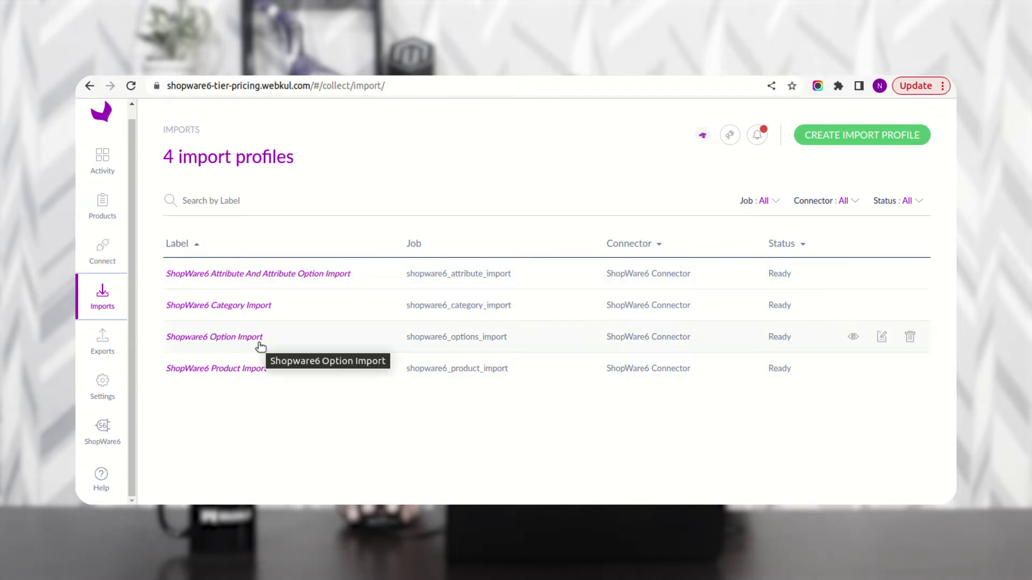
click(846, 132)
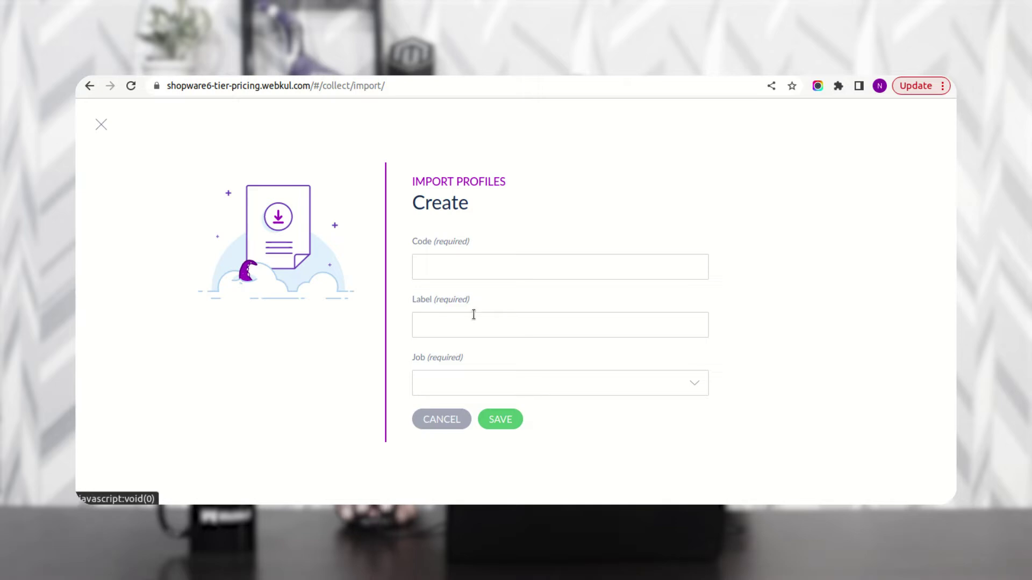
click(535, 382)
drag(691, 249, 690, 330)
scroll(526, 324, down, 1)
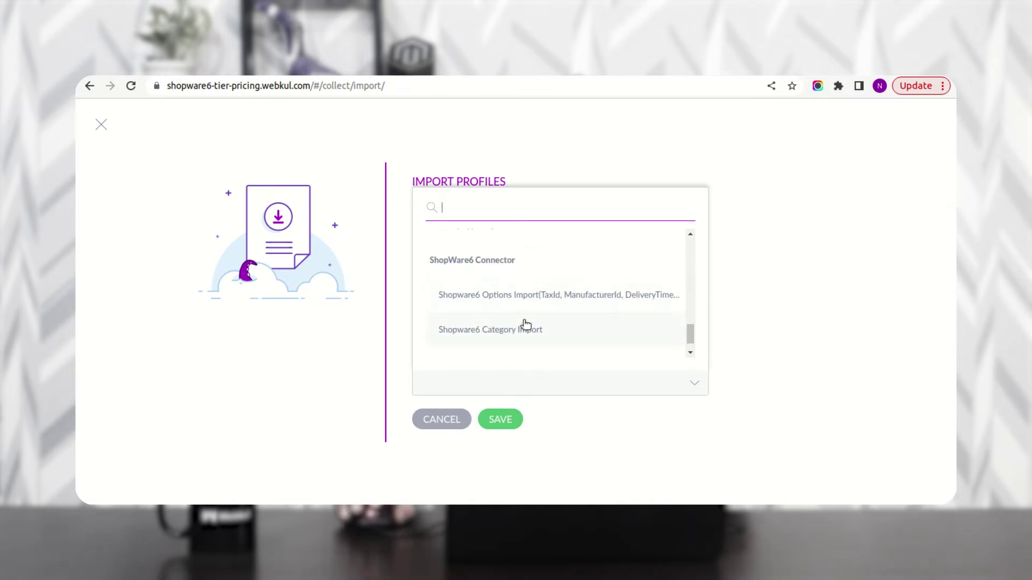
scroll(526, 324, down, 2)
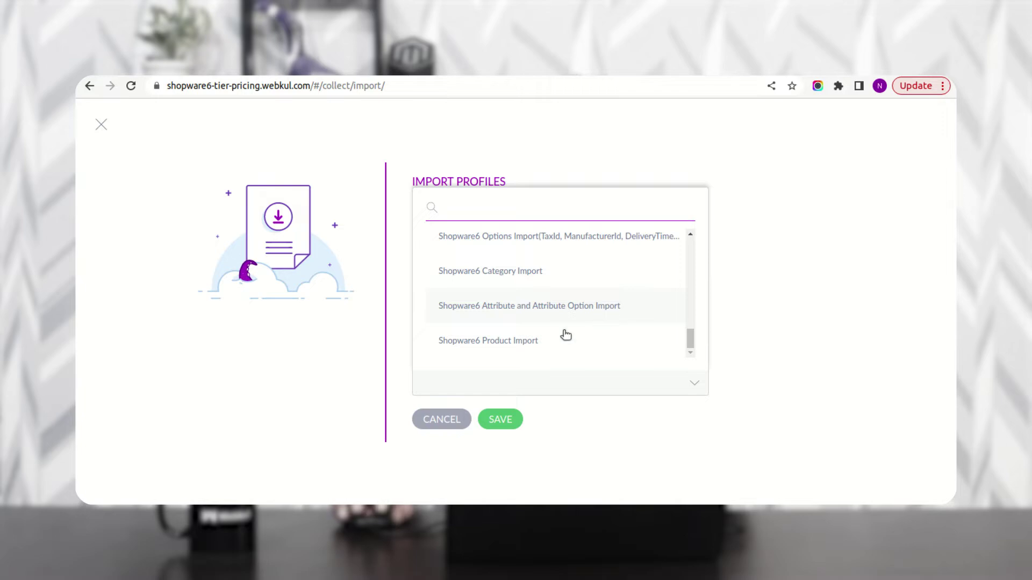
scroll(471, 284, up, 3)
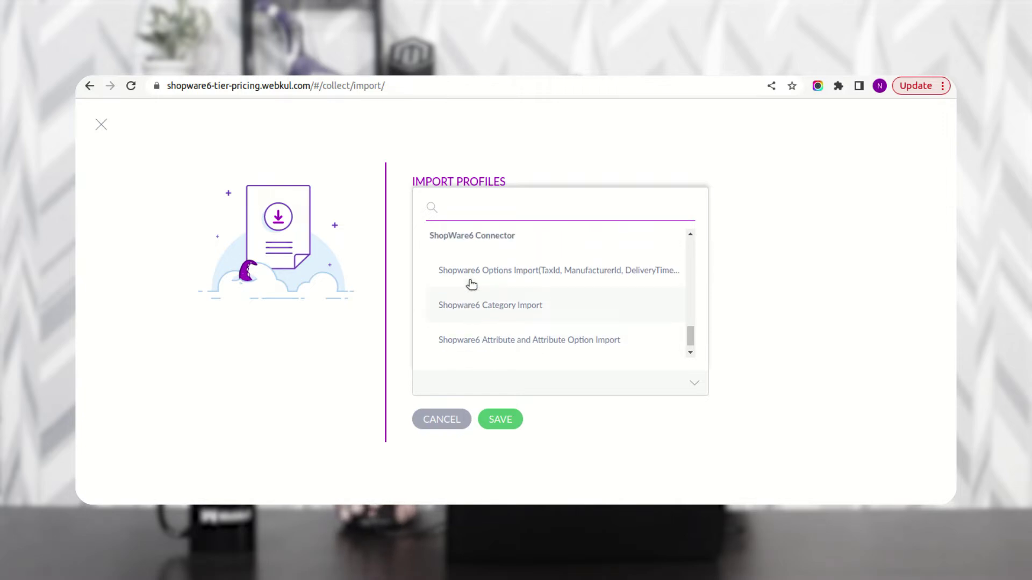
scroll(471, 284, up, 10)
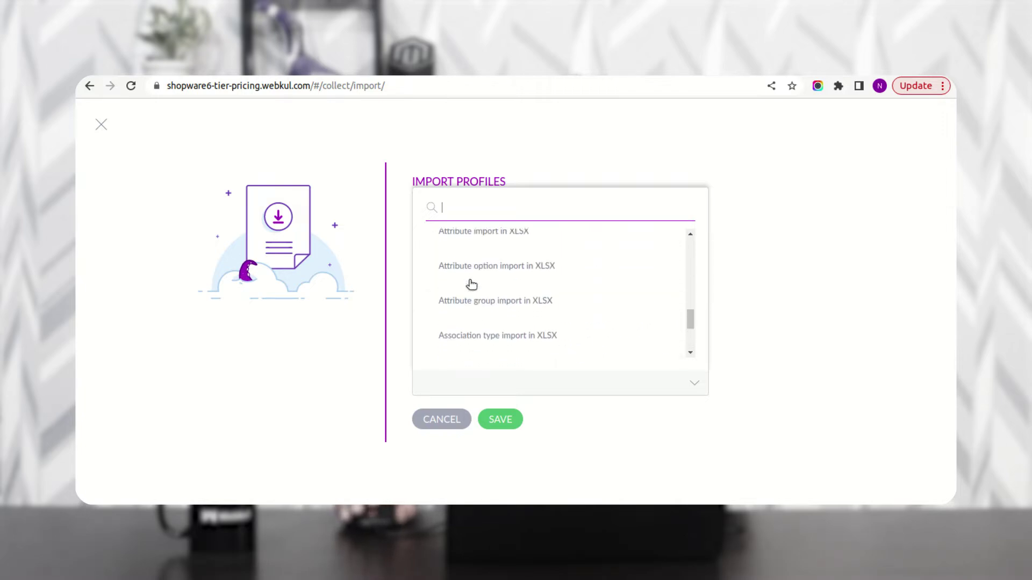
click(783, 232)
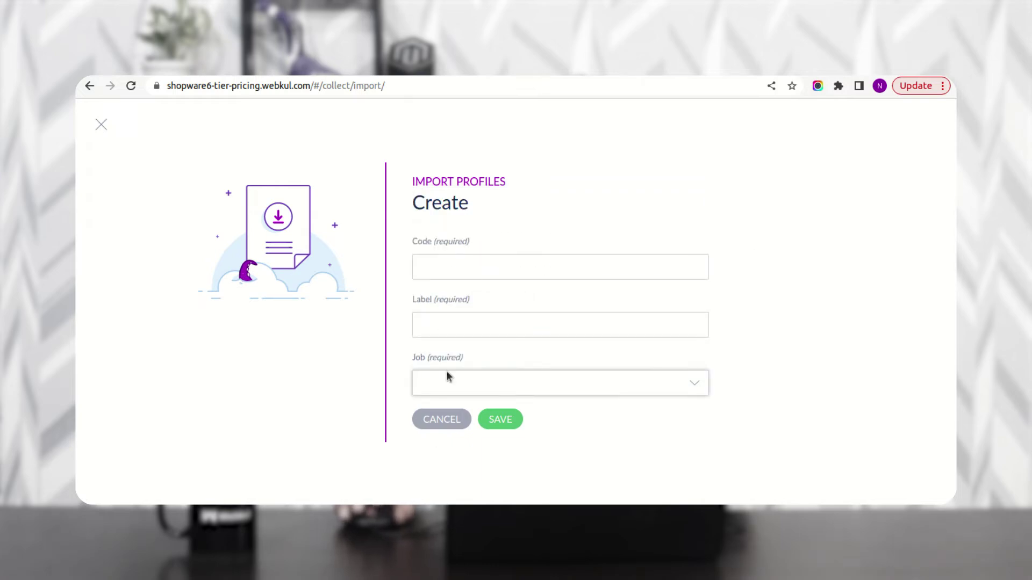
click(102, 125)
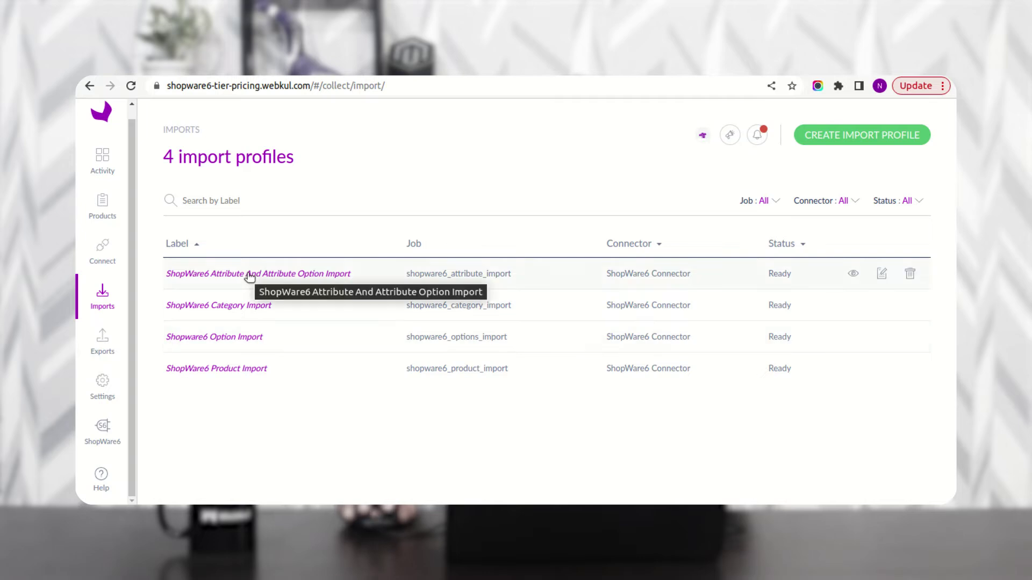
Examine the Attribute Import and Attribute Option Import steps in the 11/09/2022, 05:21 AM execution of ShopWare6 Attribute And Attribute Option Import.
click(322, 275)
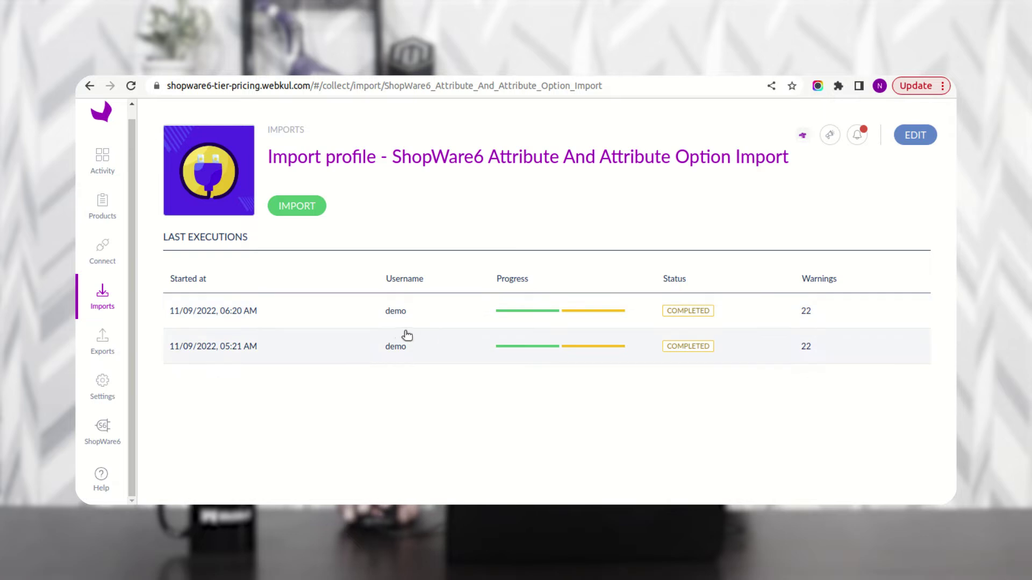
click(396, 349)
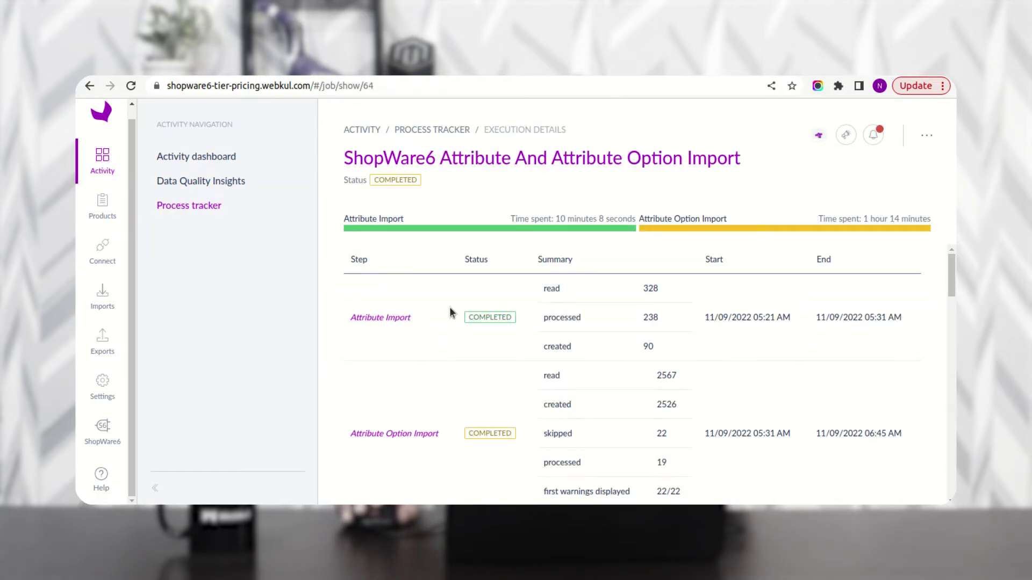
scroll(527, 351, down, 2)
scroll(395, 336, up, 2)
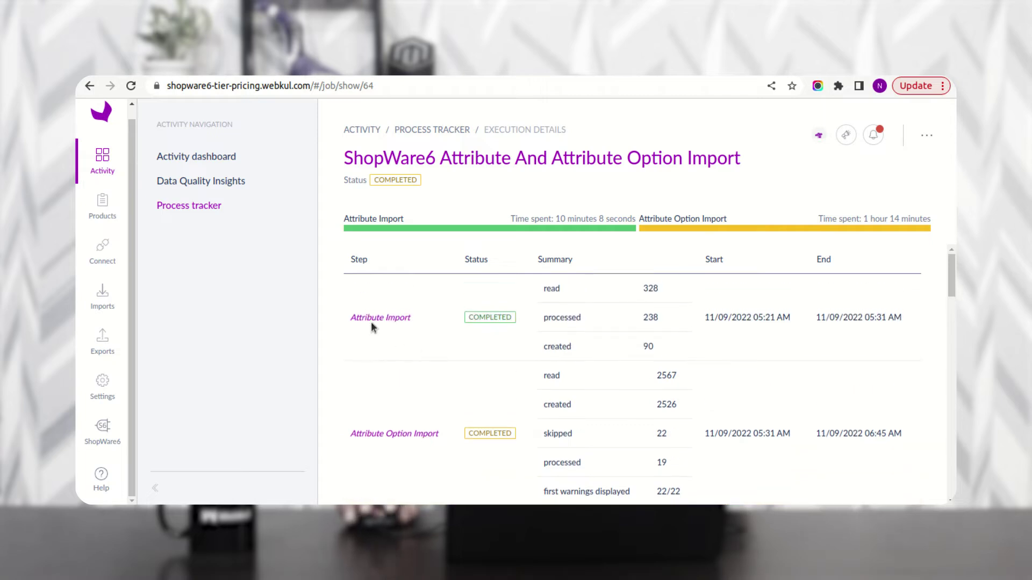
drag(371, 321, 400, 355)
drag(371, 433, 430, 431)
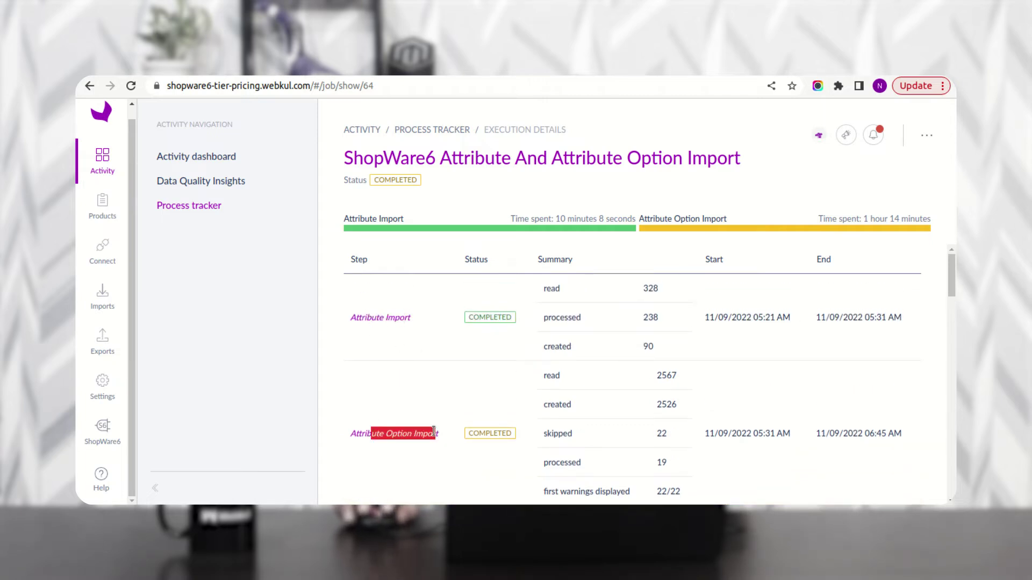
Examine the Shopware6 Option Import profile's execution details, covering the rules, tax, manufacturer, delivery, sales channel and scale unit steps.
click(107, 304)
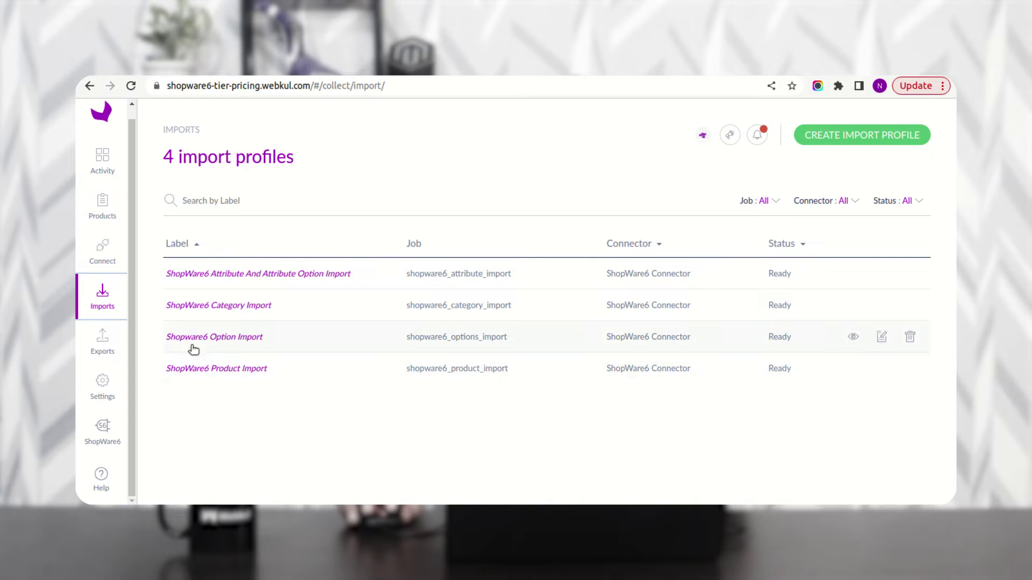
click(254, 339)
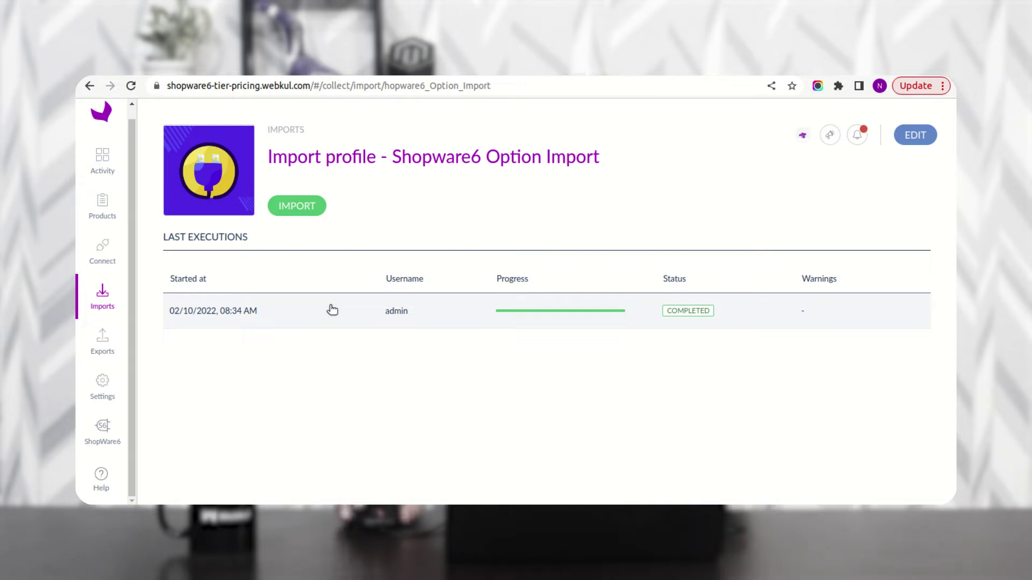
click(287, 313)
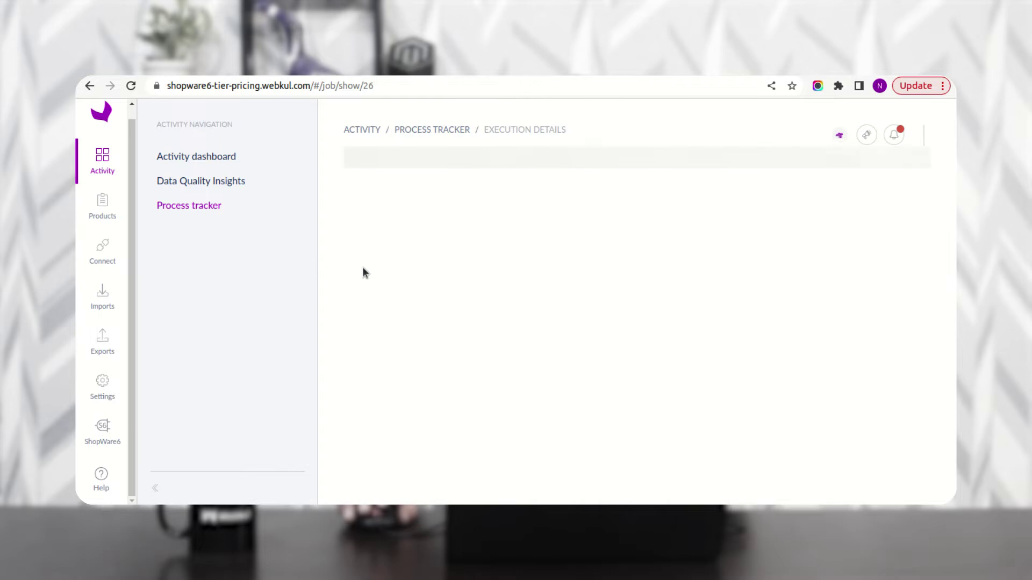
scroll(430, 344, down, 1)
scroll(376, 344, up, 1)
drag(360, 319, 397, 319)
drag(351, 380, 429, 368)
scroll(387, 376, down, 1)
scroll(432, 390, down, 1)
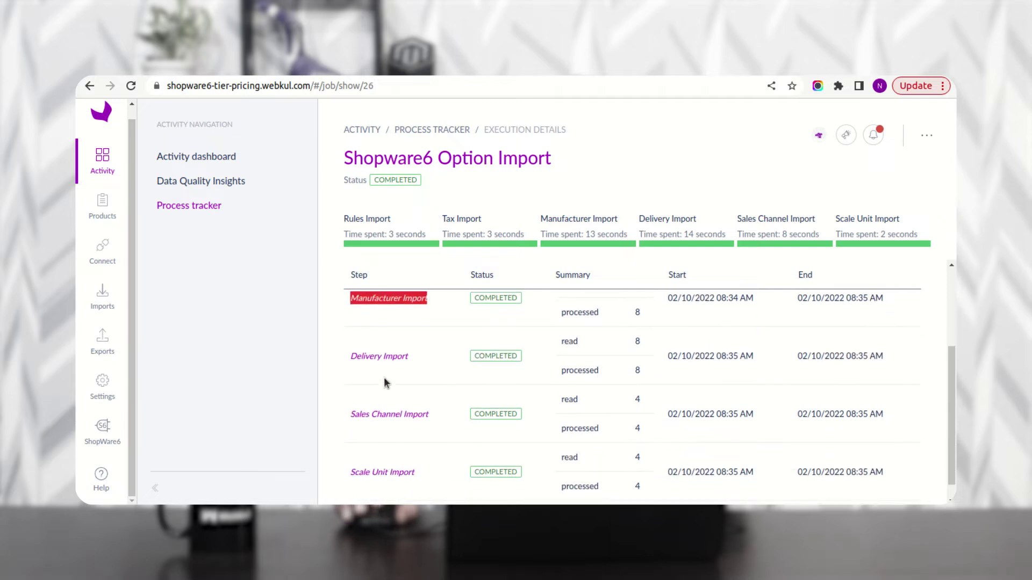
drag(361, 356, 429, 414)
scroll(408, 419, down, 1)
drag(374, 451, 418, 451)
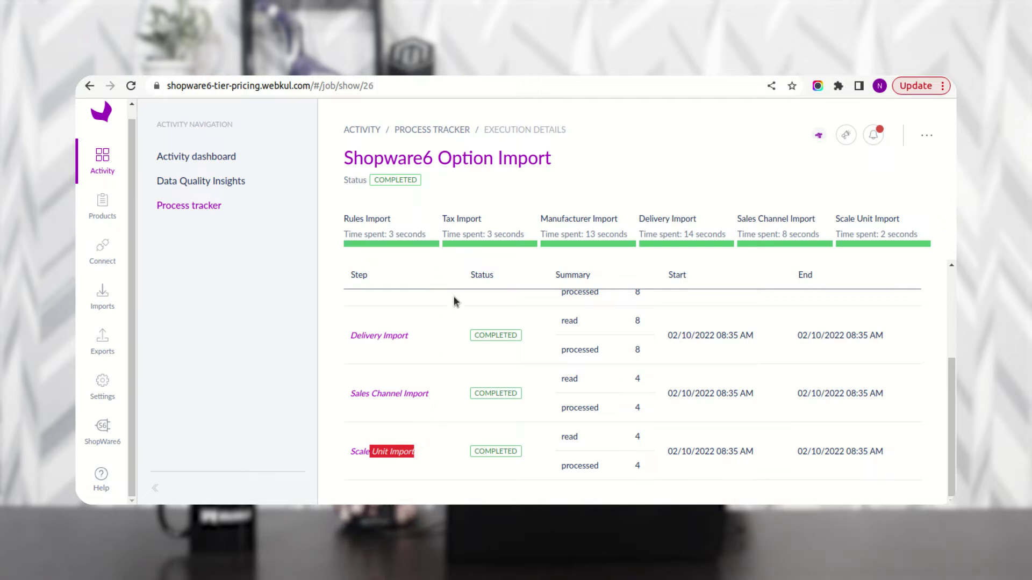
scroll(457, 309, up, 3)
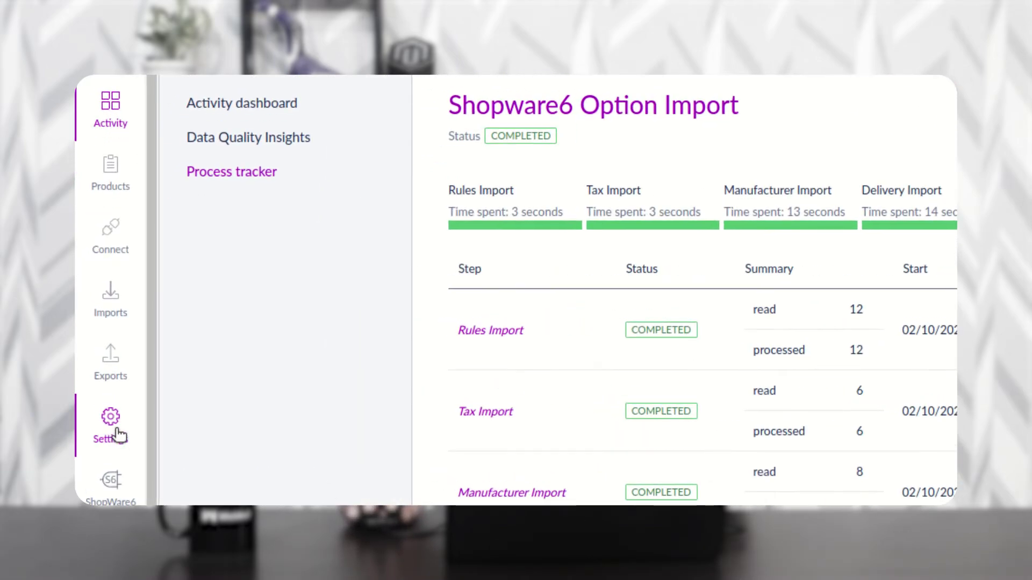
Check the Tier pricing type in the attribute creation form of the attribute settings, leaving the form without creating an attribute.
click(120, 436)
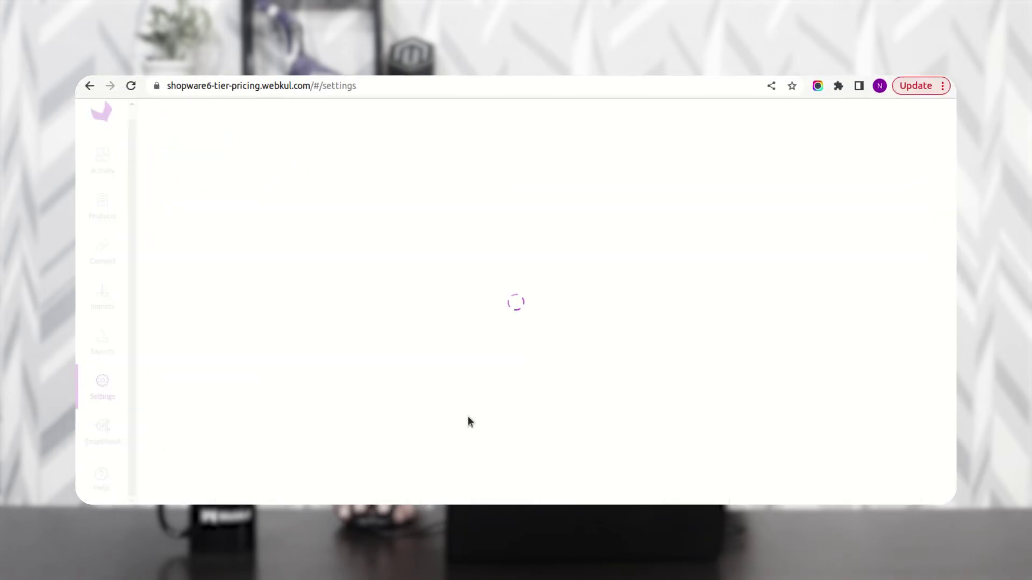
click(470, 420)
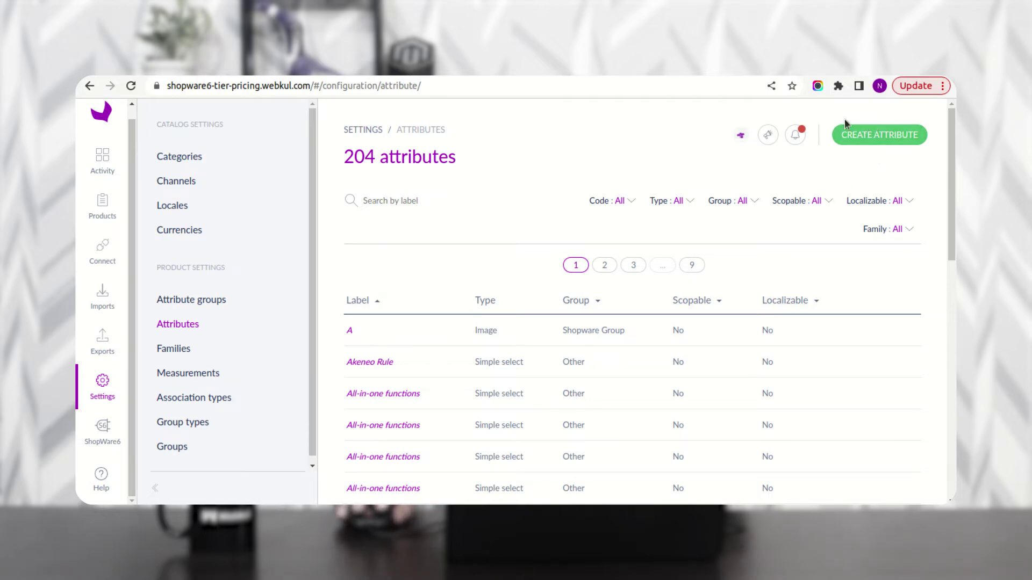
click(865, 134)
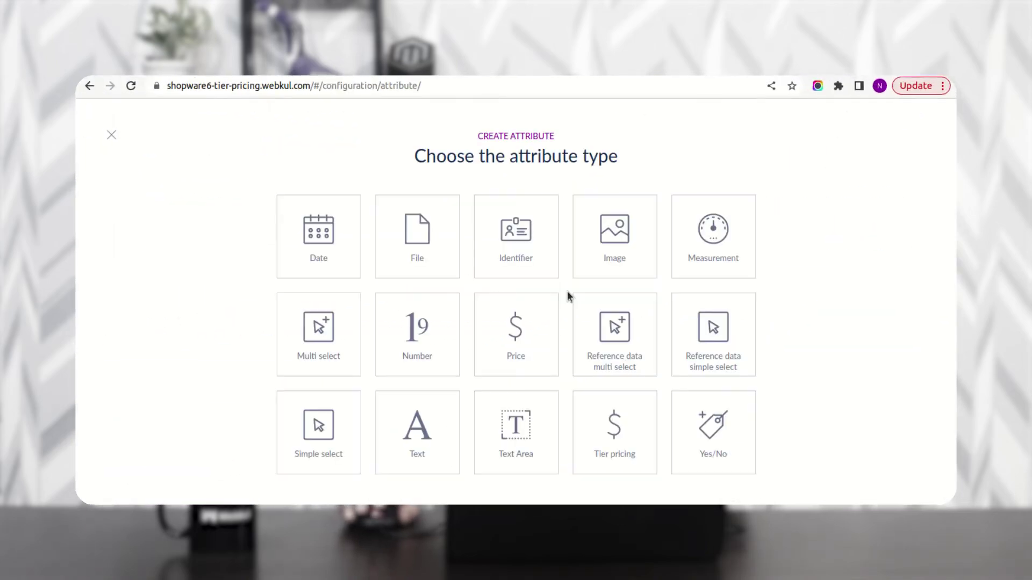
drag(450, 157, 638, 154)
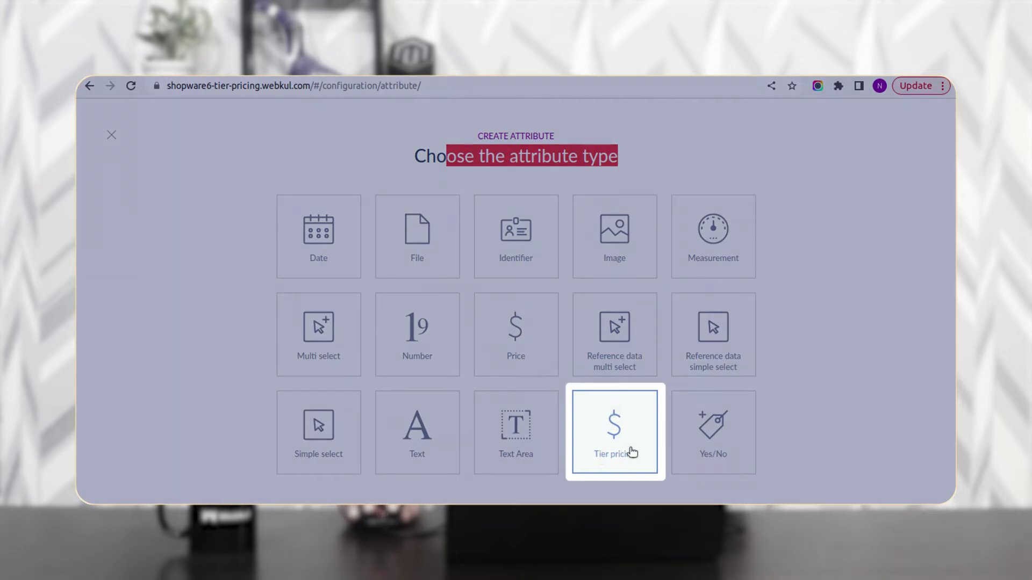
click(632, 427)
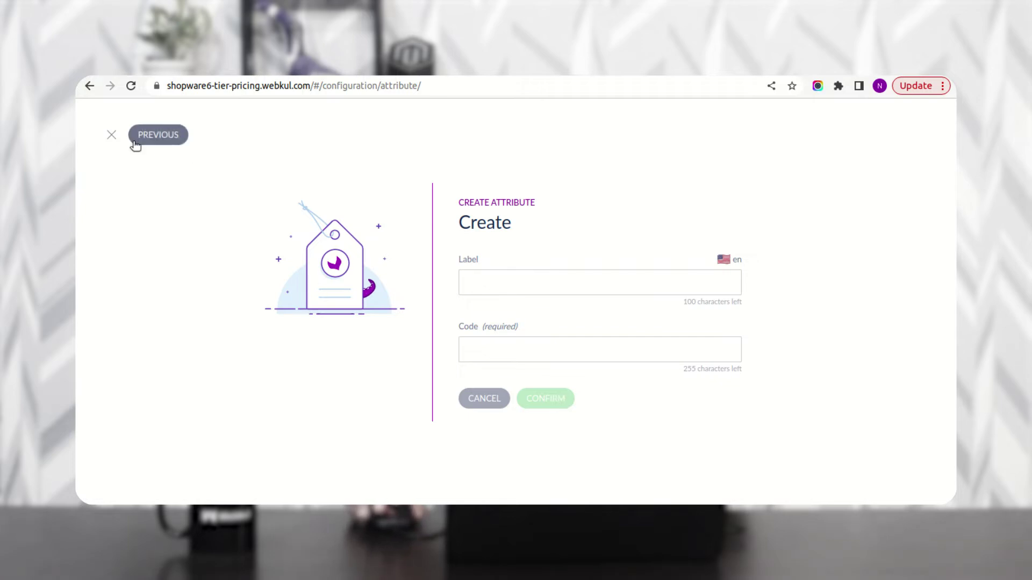
click(111, 135)
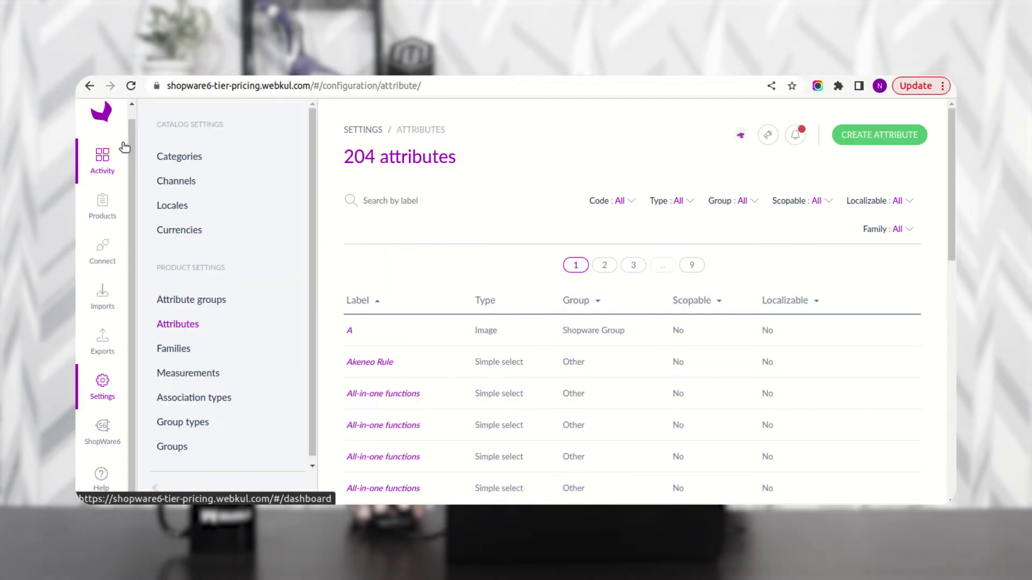
Search the attributes for "tier" and open the Shopware Tier Pricing attribute.
click(397, 201)
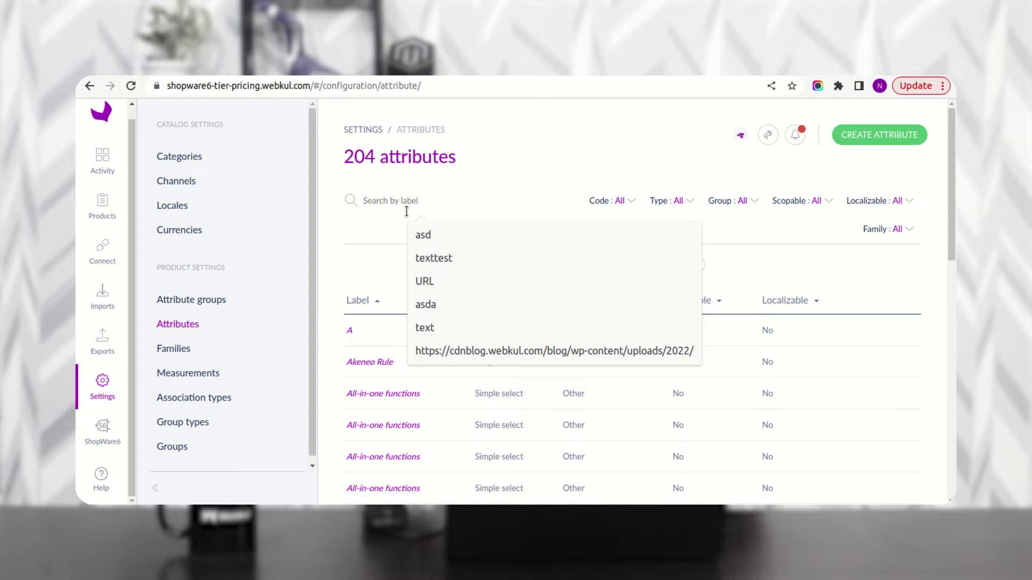
text(tier)
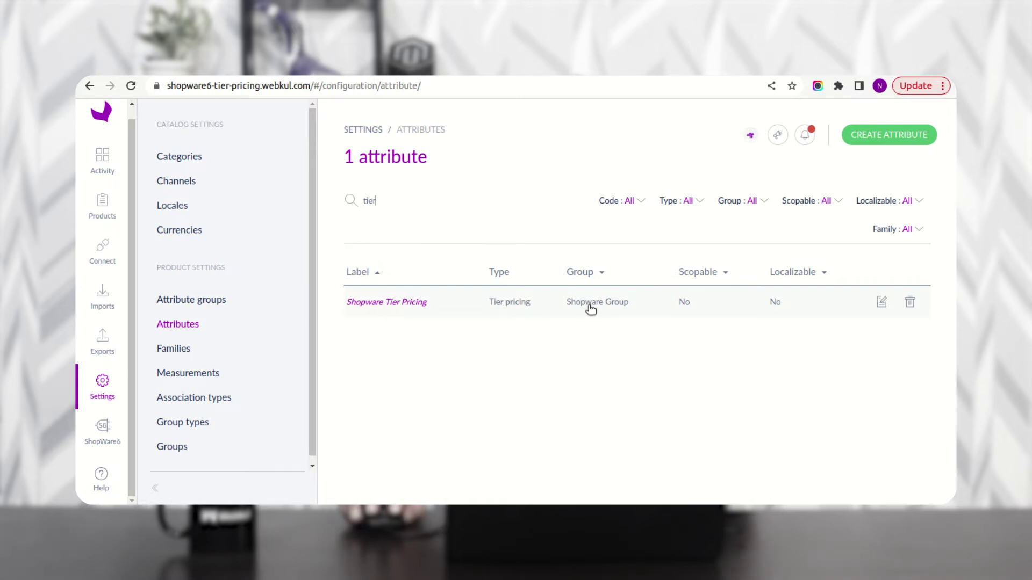
click(424, 304)
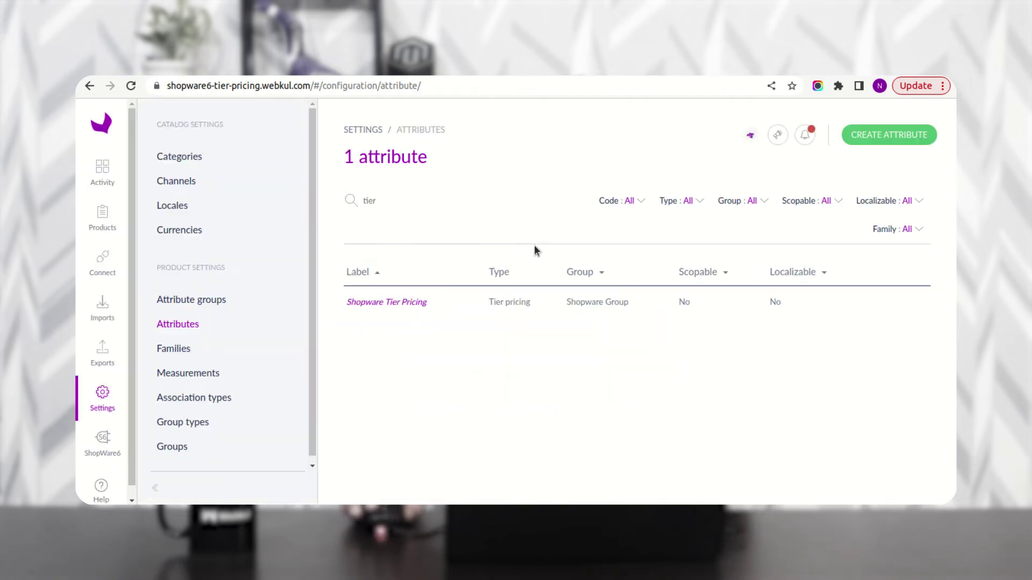
click(408, 304)
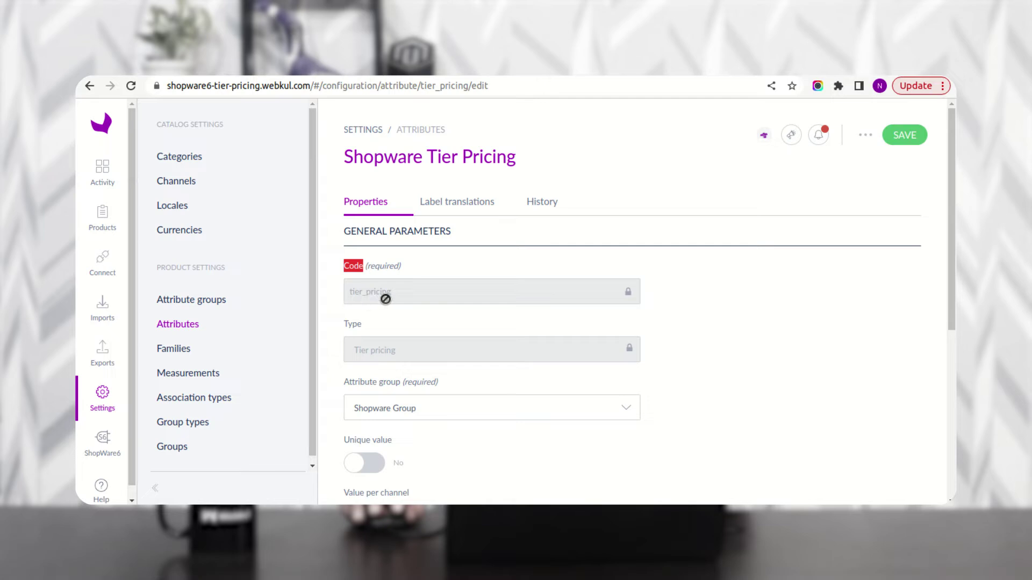
Review the Shopware Tier Pricing attribute's code, attribute group and label translations, and save the attribute.
drag(393, 299, 344, 302)
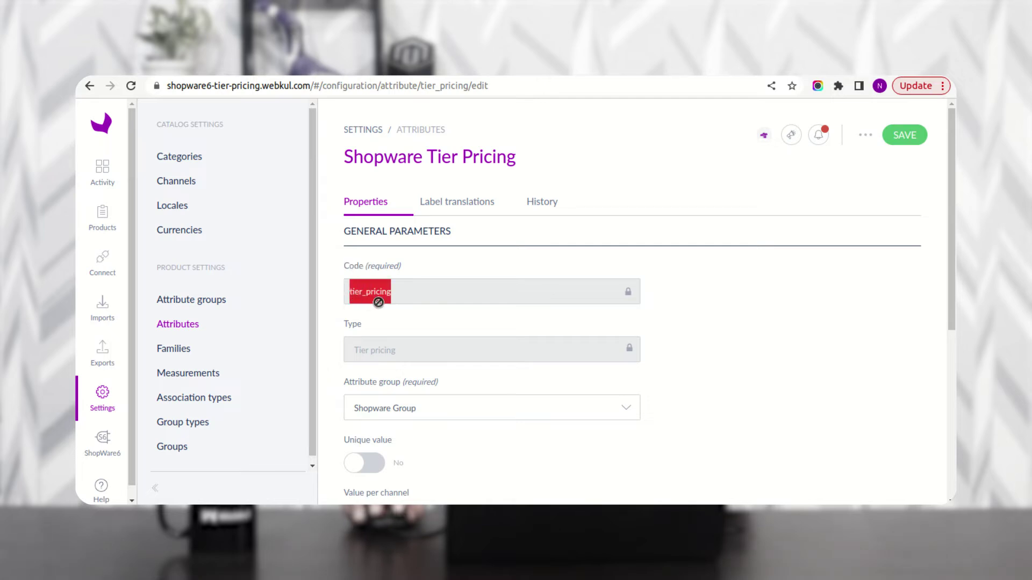
scroll(423, 340, down, 1)
scroll(423, 344, down, 2)
drag(355, 279, 397, 283)
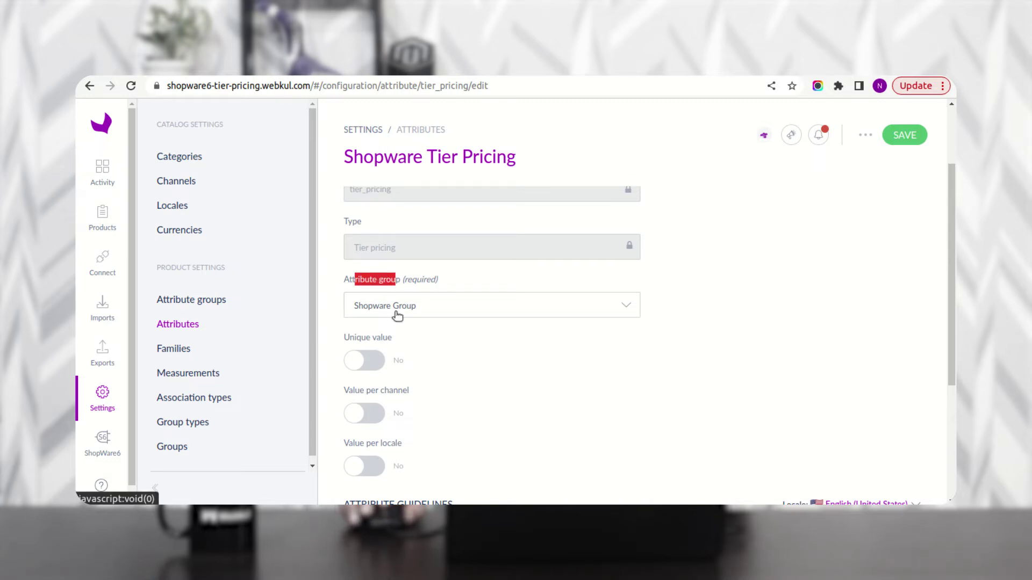
scroll(396, 316, up, 3)
click(465, 207)
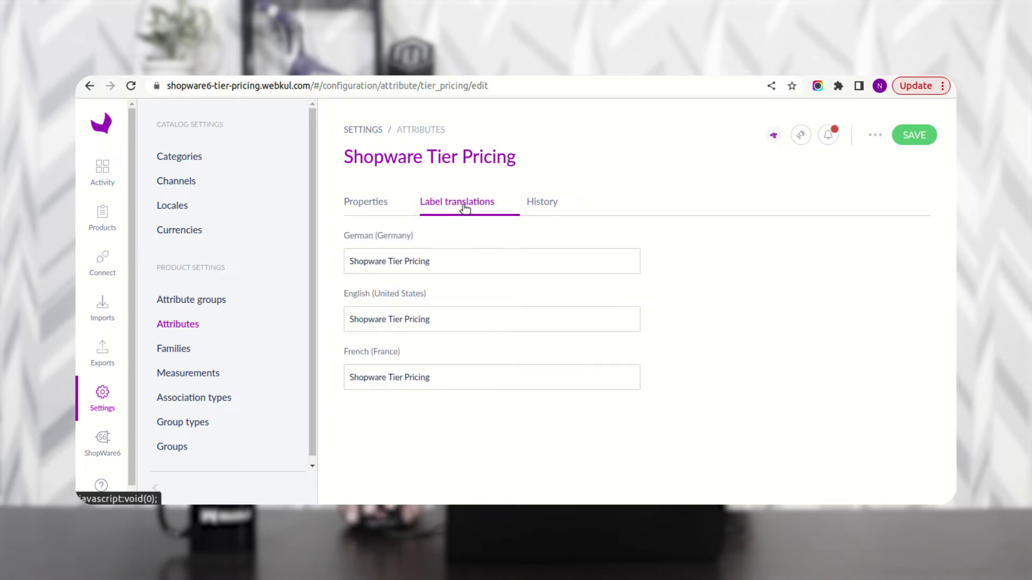
click(363, 207)
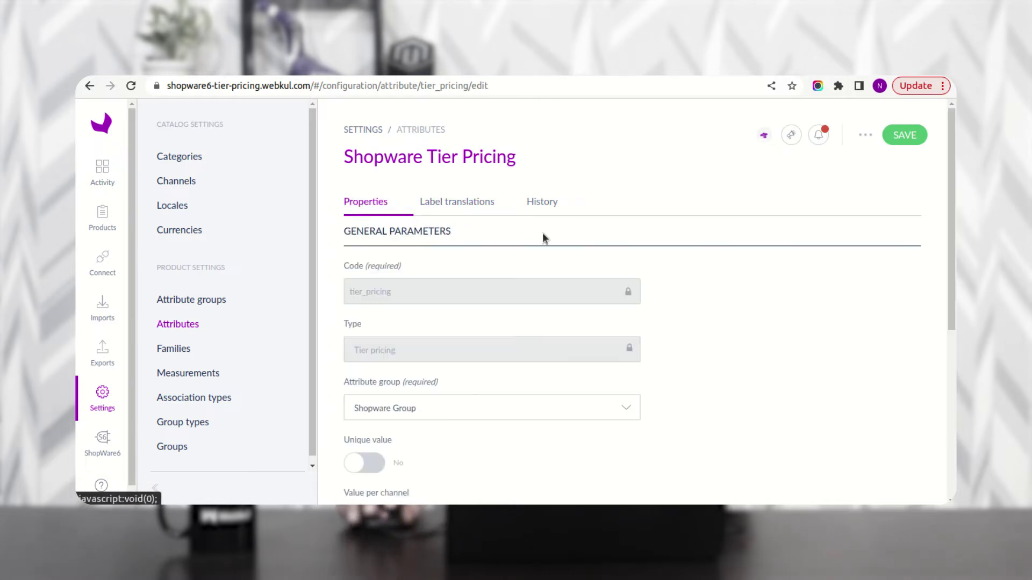
click(911, 140)
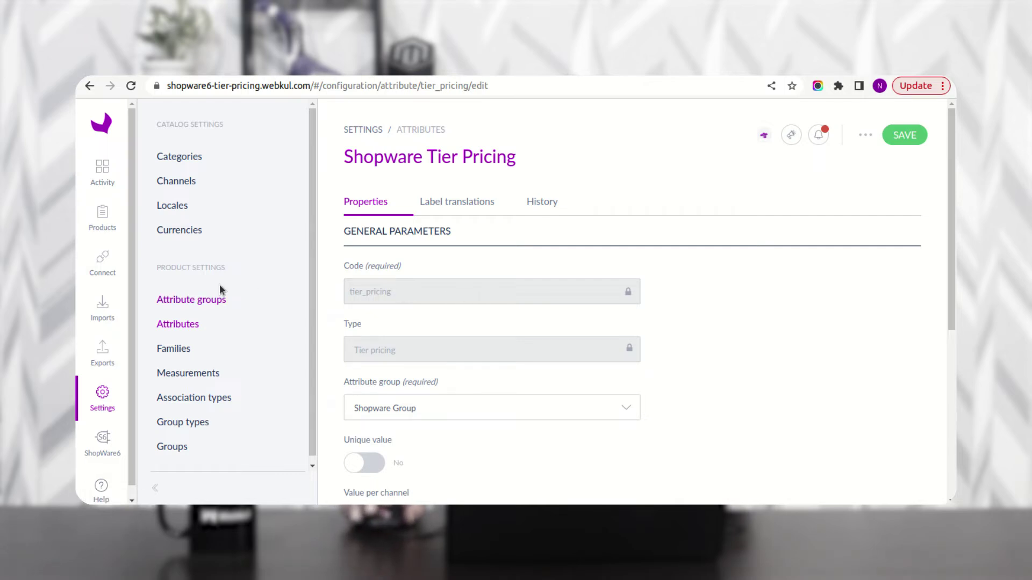
Open the Accessories family's attributes and check which attributes can be added, without adding any.
click(188, 352)
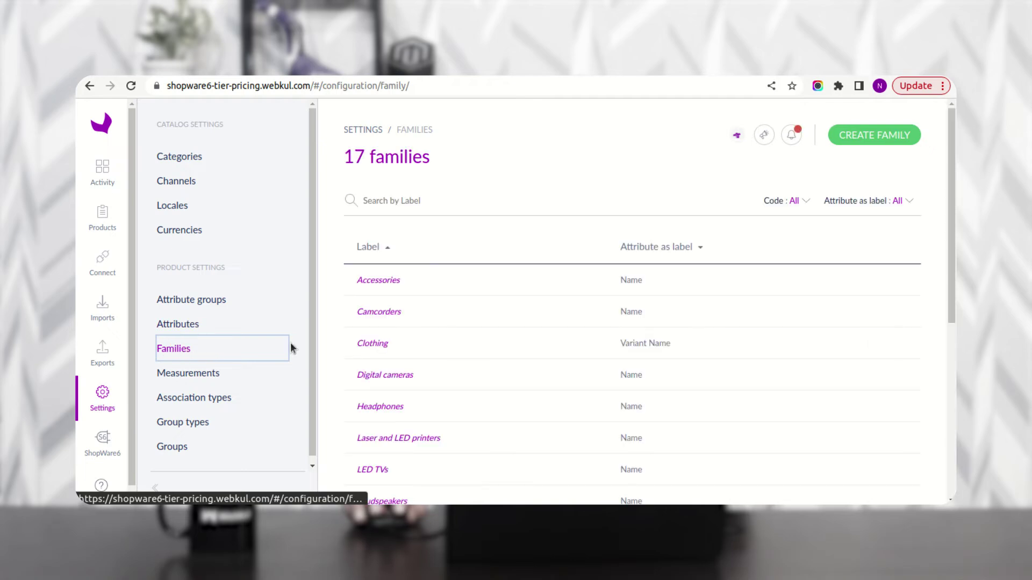
click(389, 283)
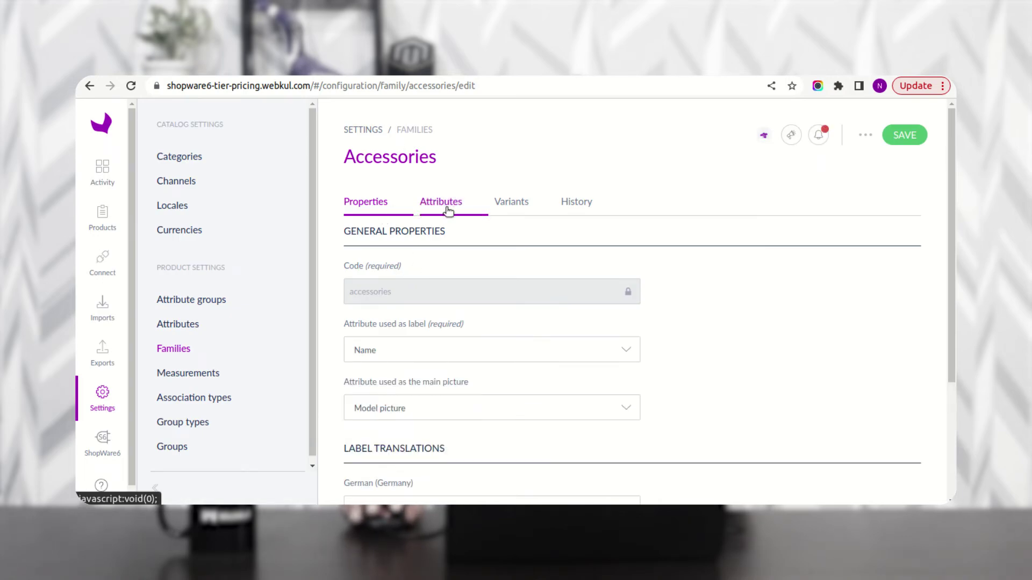
click(447, 208)
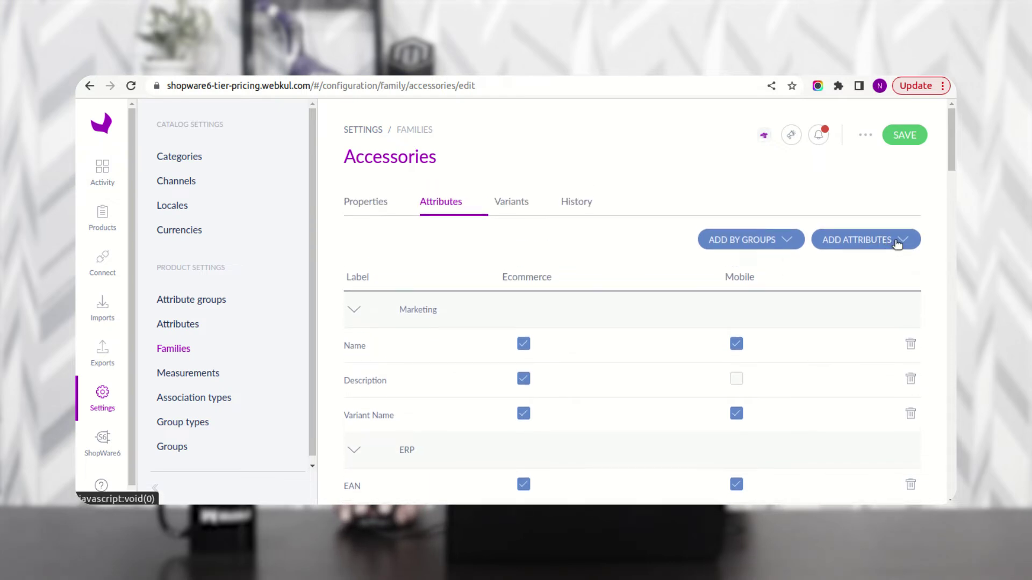
click(898, 245)
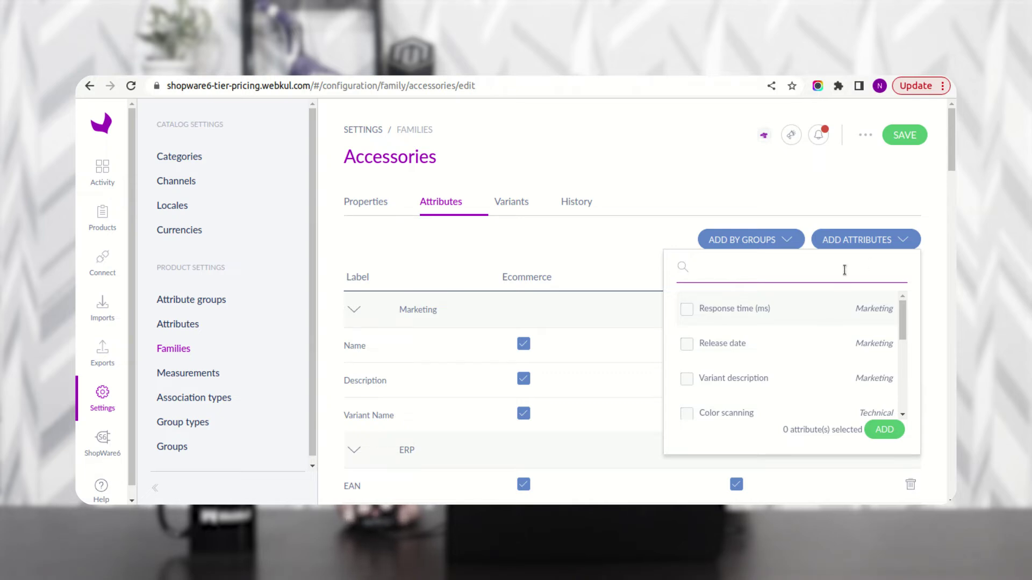
click(903, 241)
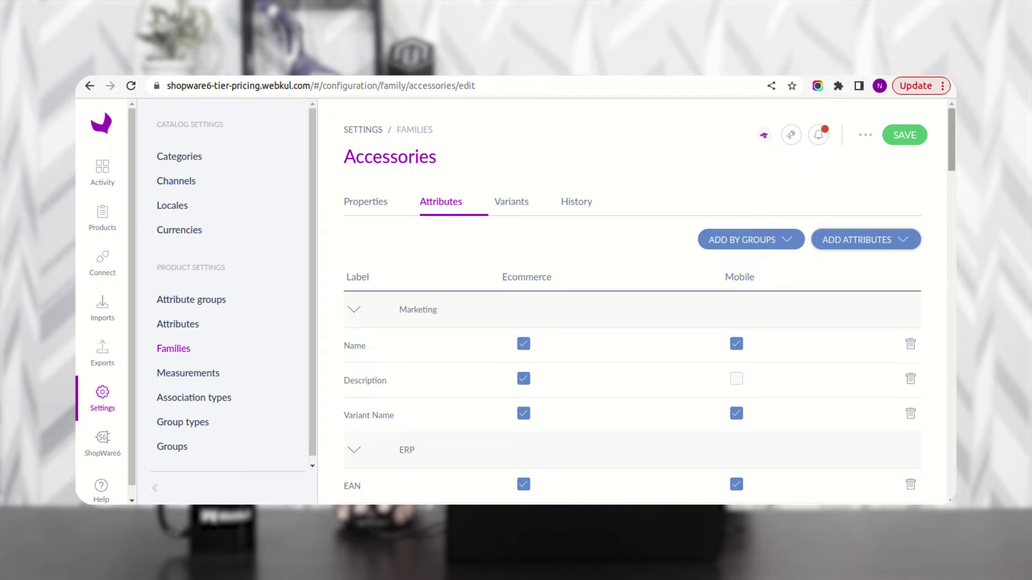
Examine the Accessories family's Shopware Group attributes down to Shopware Tier Pricing.
scroll(898, 208, down, 4)
scroll(954, 279, down, 9)
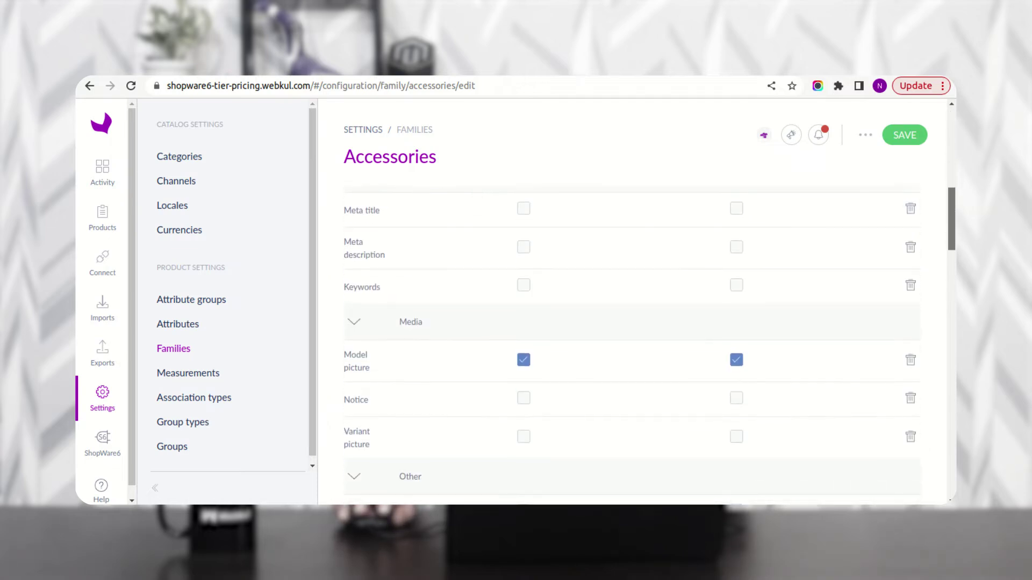
scroll(955, 280, down, 7)
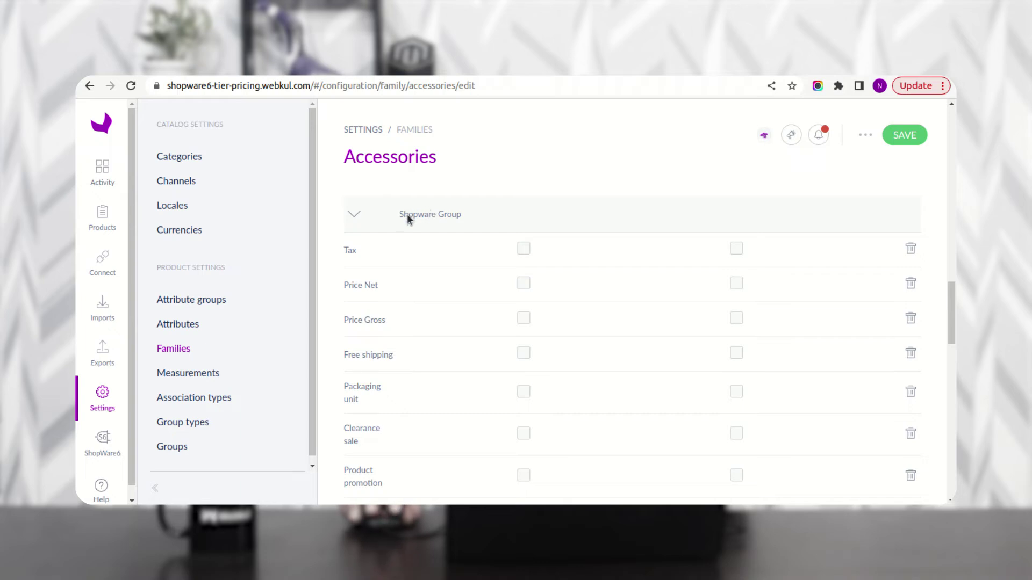
click(453, 214)
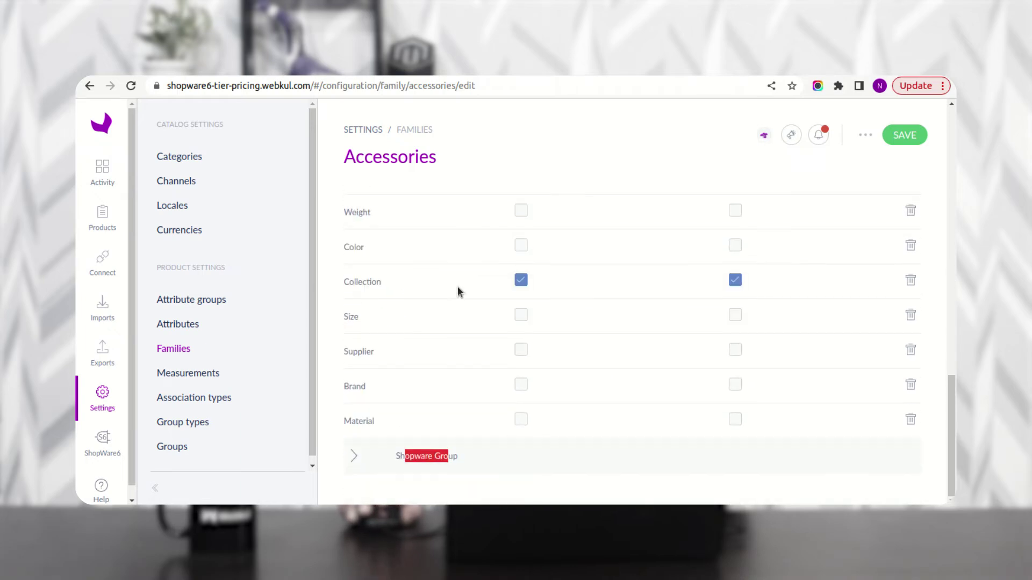
click(355, 456)
scroll(408, 433, down, 4)
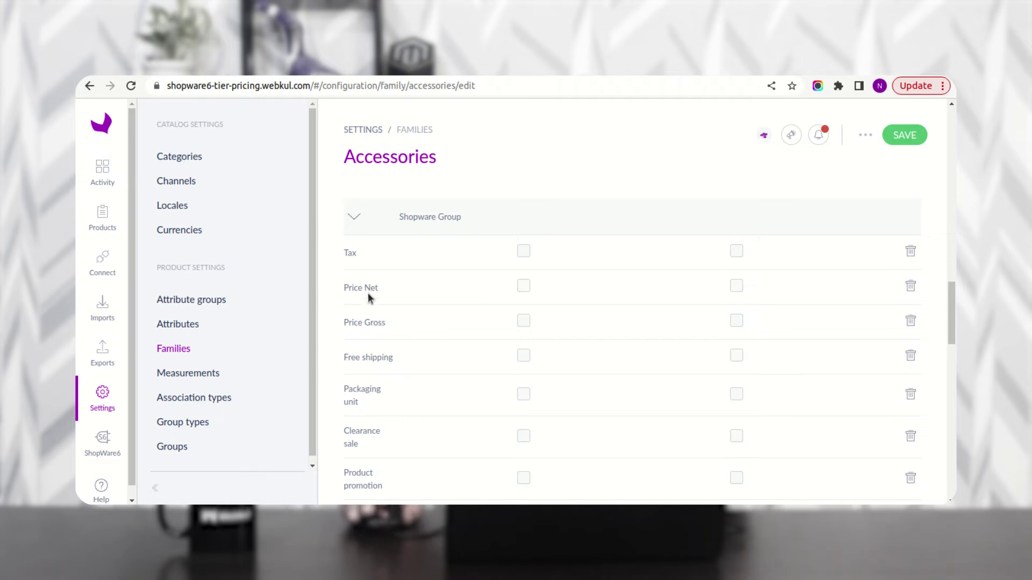
scroll(387, 395, down, 8)
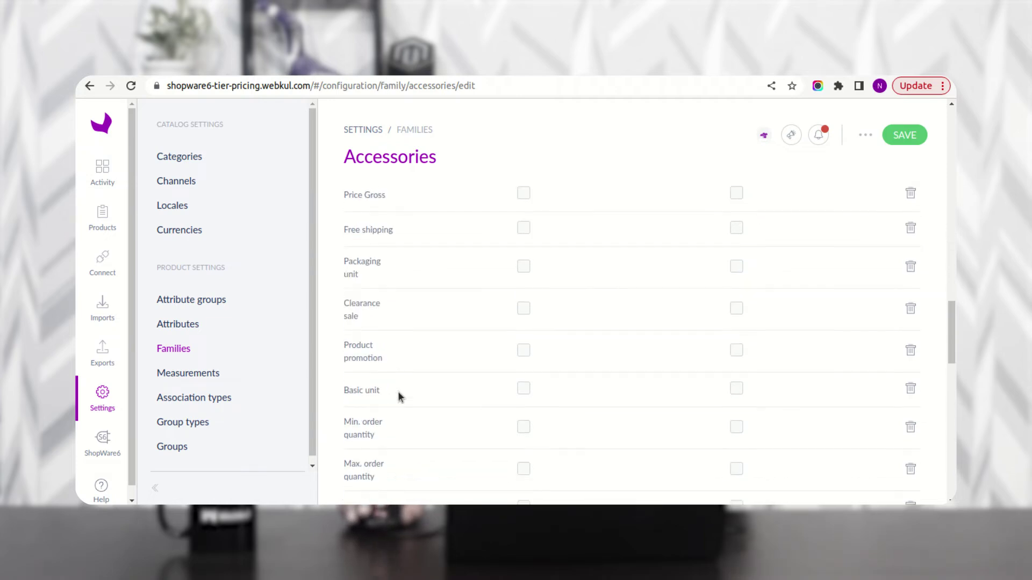
scroll(399, 397, down, 10)
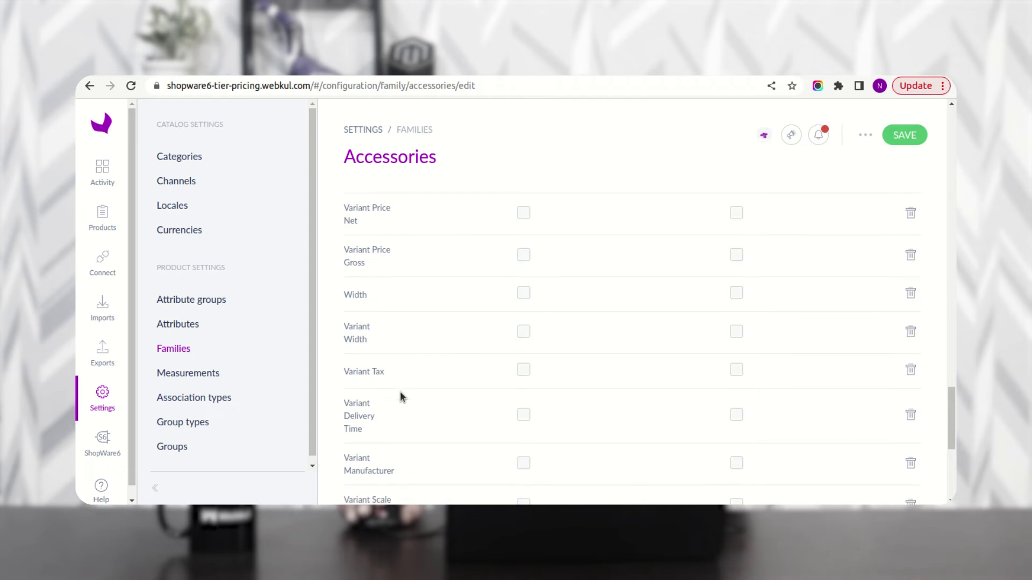
scroll(401, 398, down, 1)
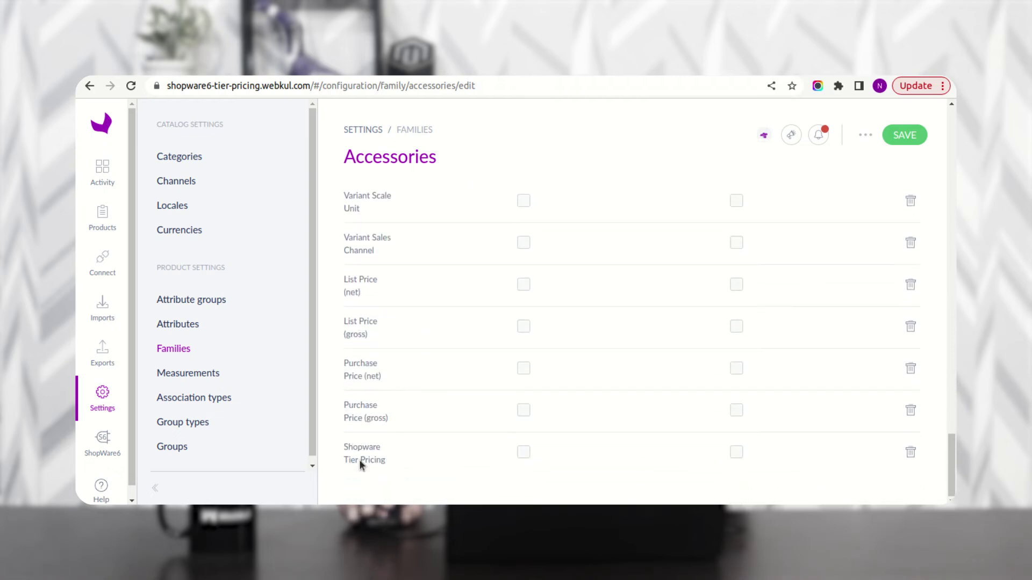
drag(345, 442, 394, 460)
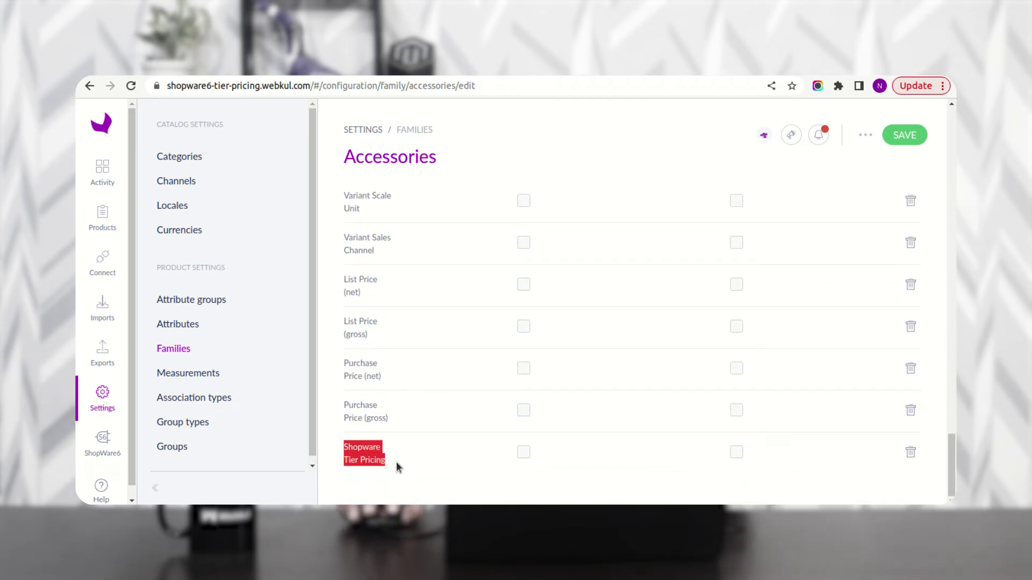
Check the Bag Tier Pricing product's family in the product list and open the product.
click(103, 220)
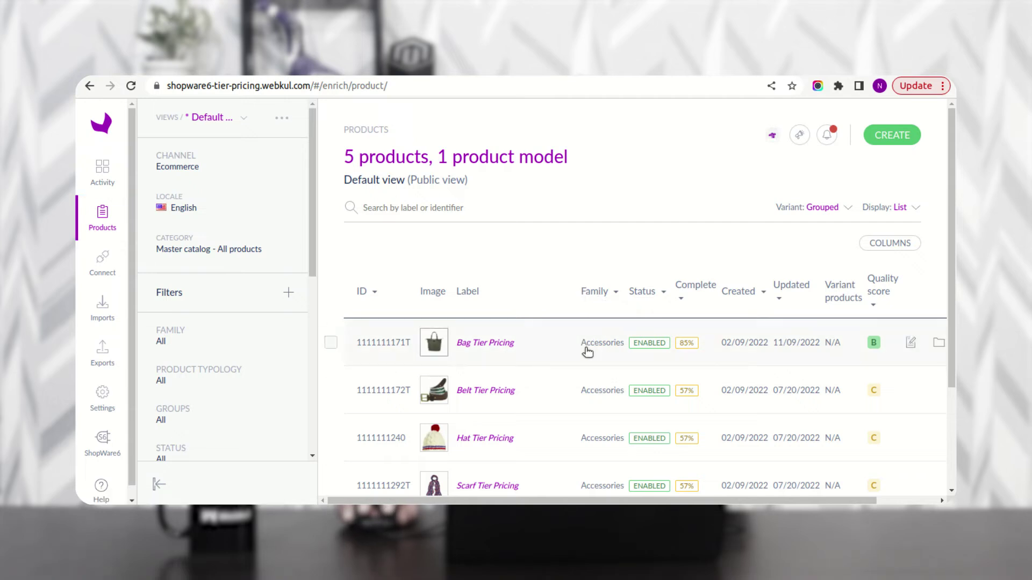
drag(584, 352, 621, 351)
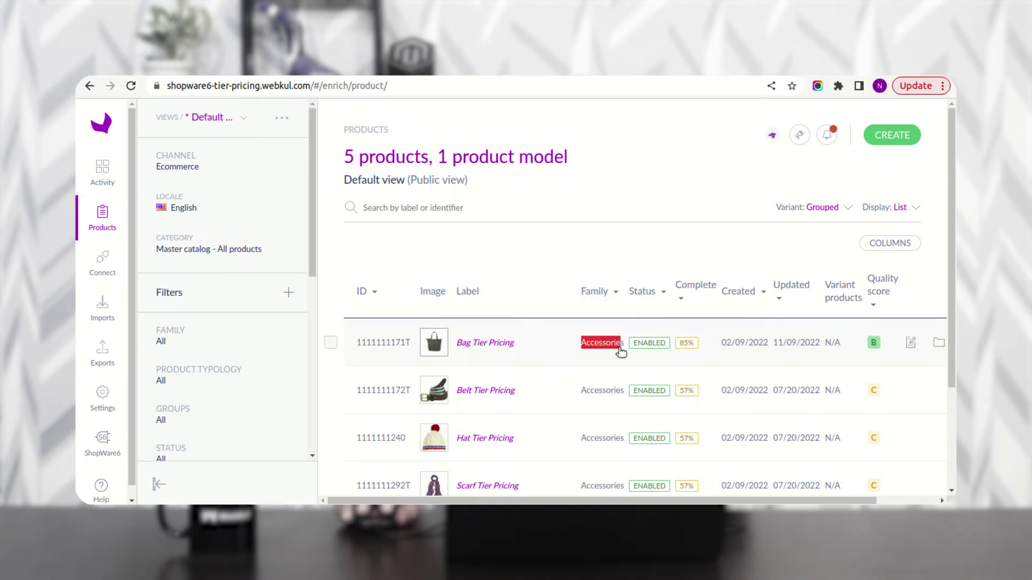
click(501, 343)
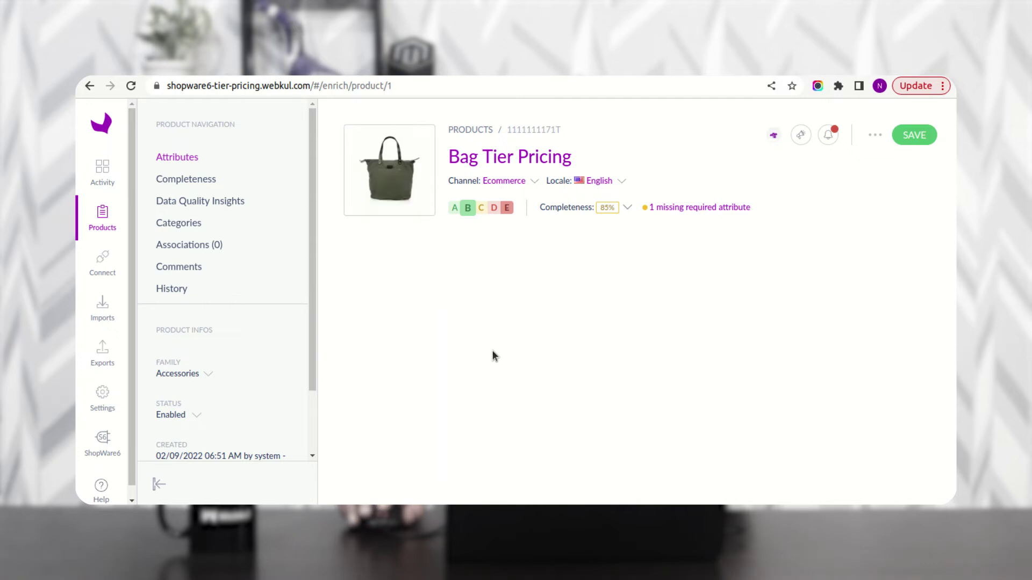
Examine the product's attributes through the Shopware Group, from Tax down to Shopware Tier Pricing.
scroll(492, 350, down, 5)
scroll(492, 350, down, 10)
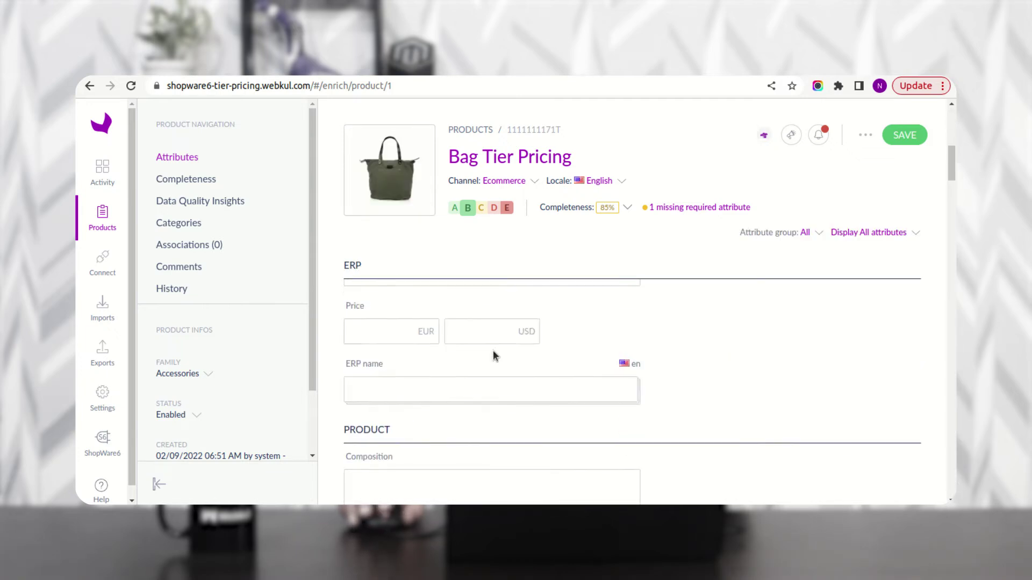
scroll(511, 367, down, 10)
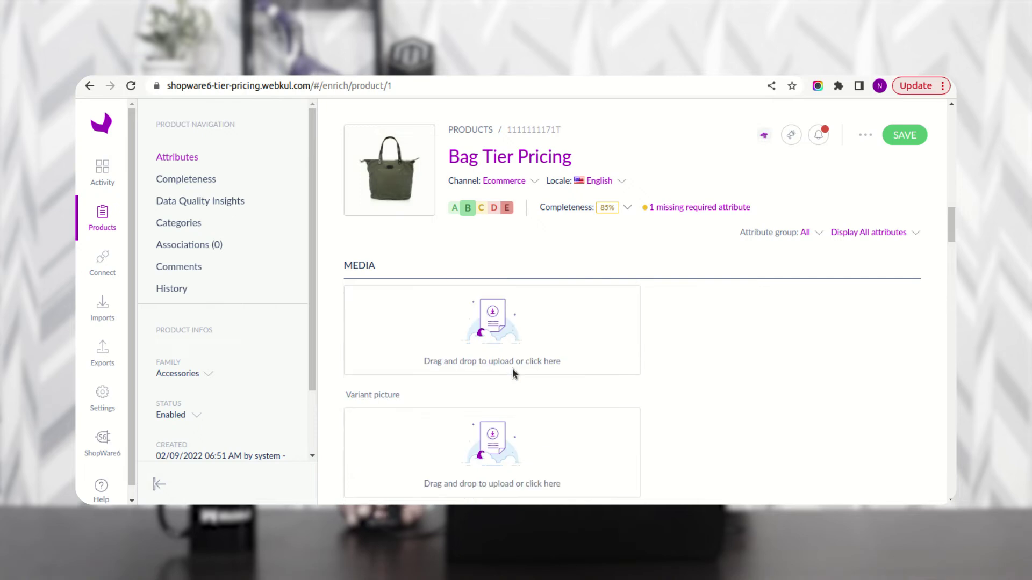
scroll(516, 379, down, 3)
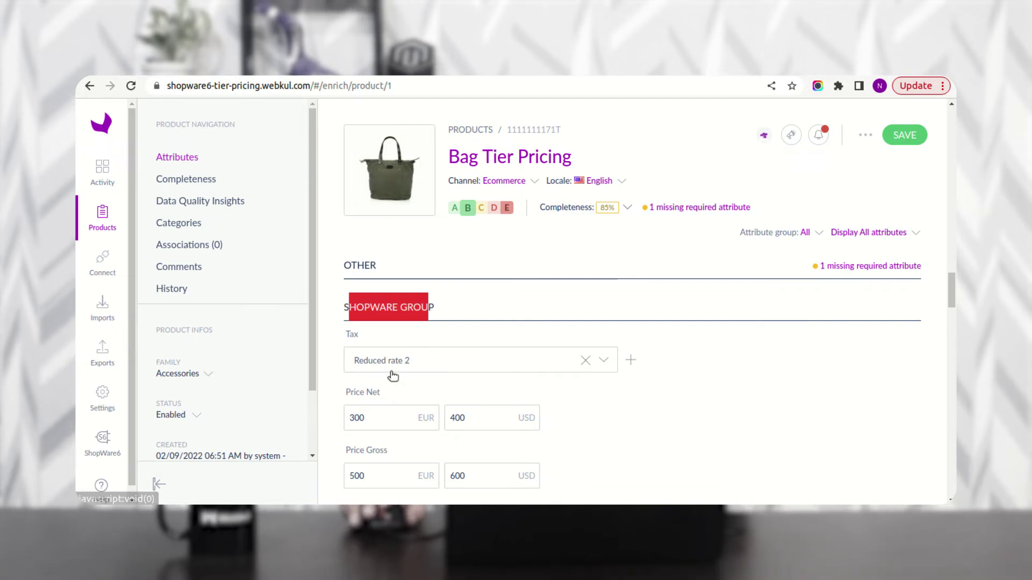
scroll(401, 412, down, 1)
scroll(405, 418, down, 5)
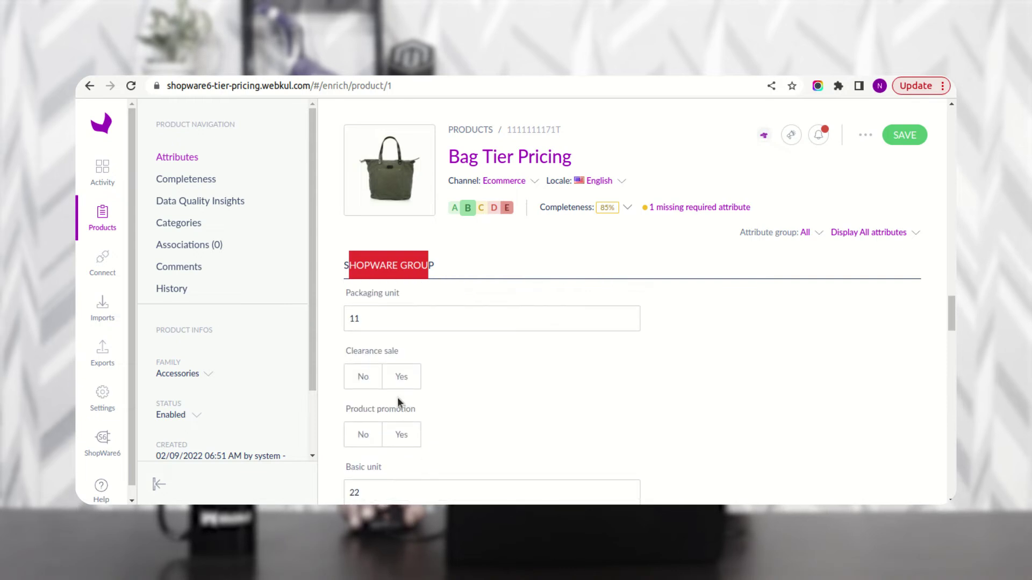
scroll(402, 395, down, 2)
scroll(385, 407, down, 6)
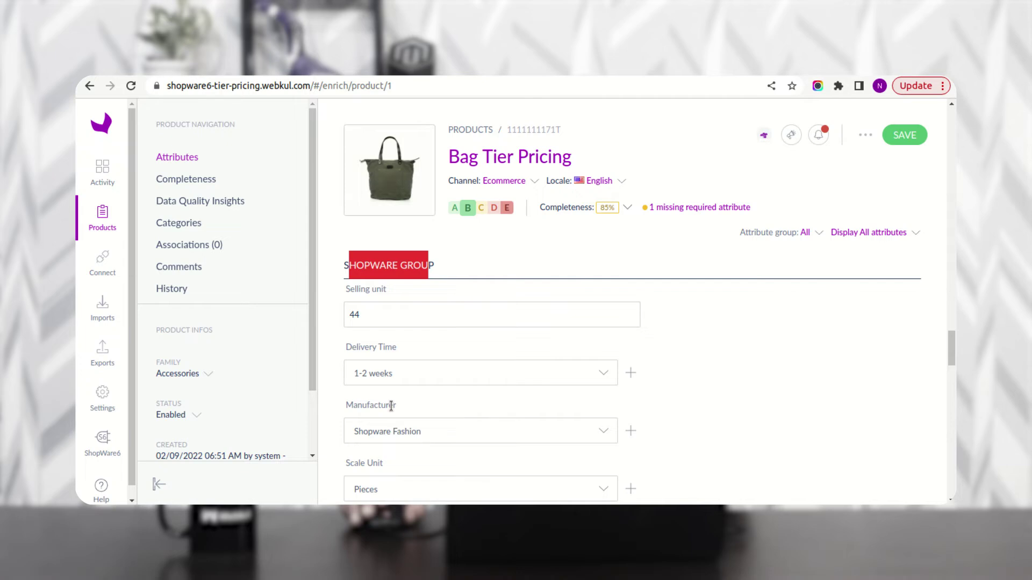
scroll(392, 410, down, 3)
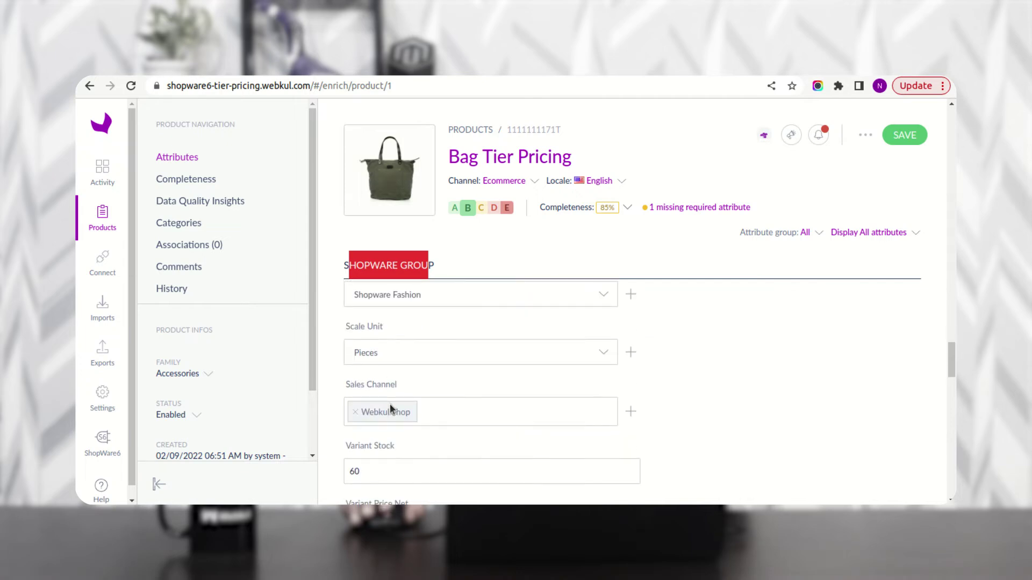
scroll(408, 366, up, 1)
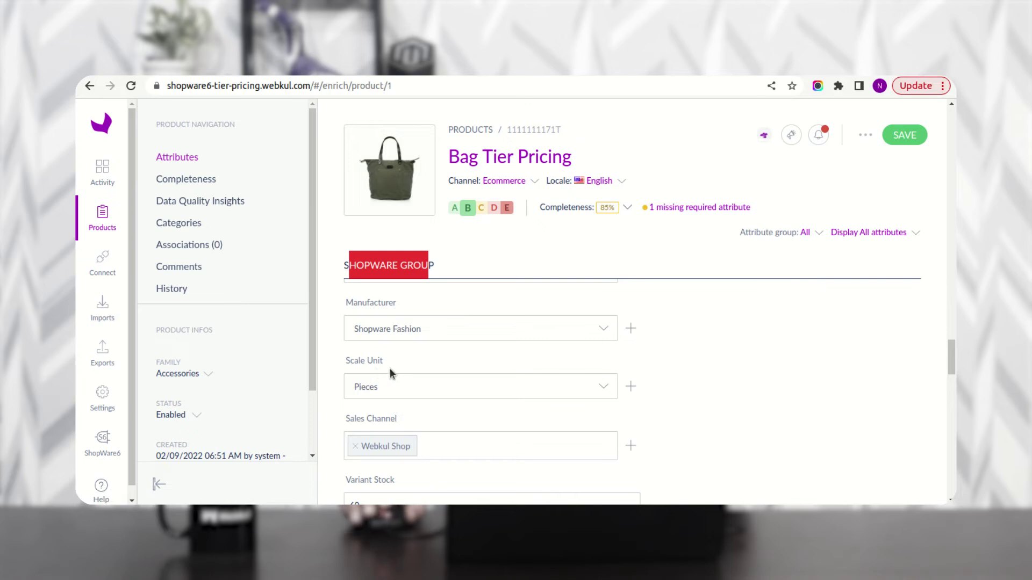
scroll(405, 415, down, 2)
scroll(411, 433, down, 2)
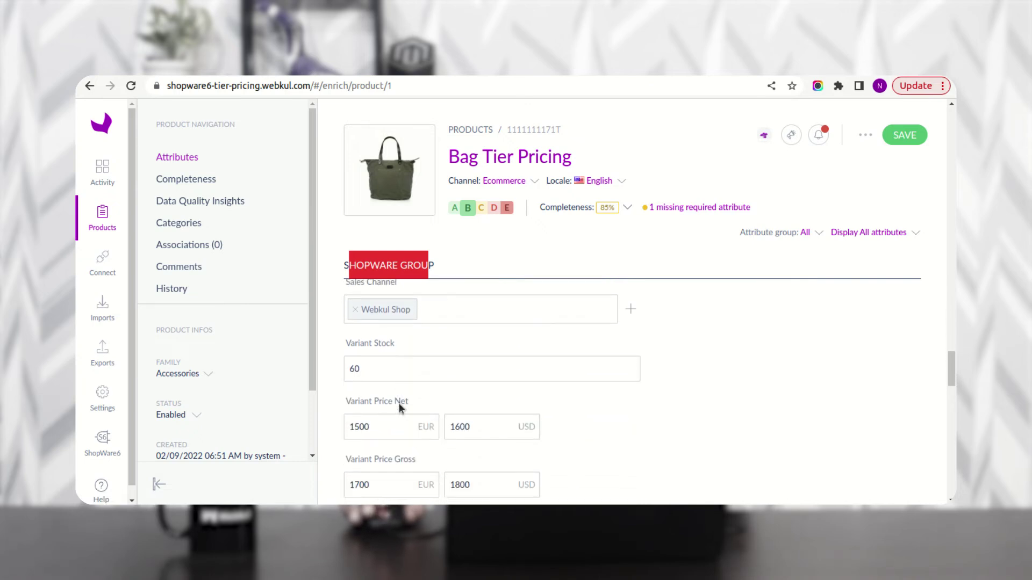
scroll(399, 408, down, 3)
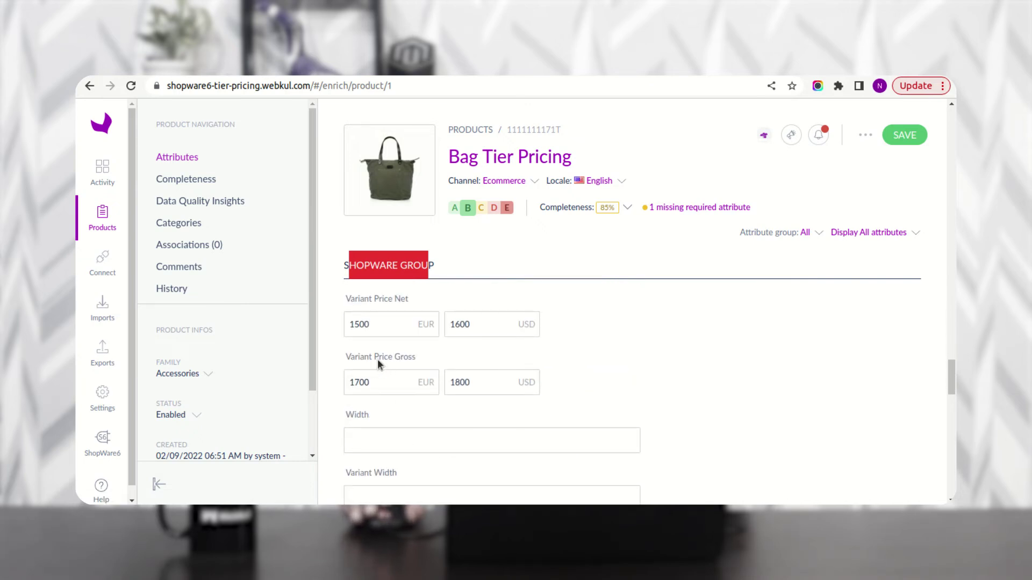
scroll(471, 444, down, 6)
scroll(444, 444, down, 8)
scroll(444, 439, down, 8)
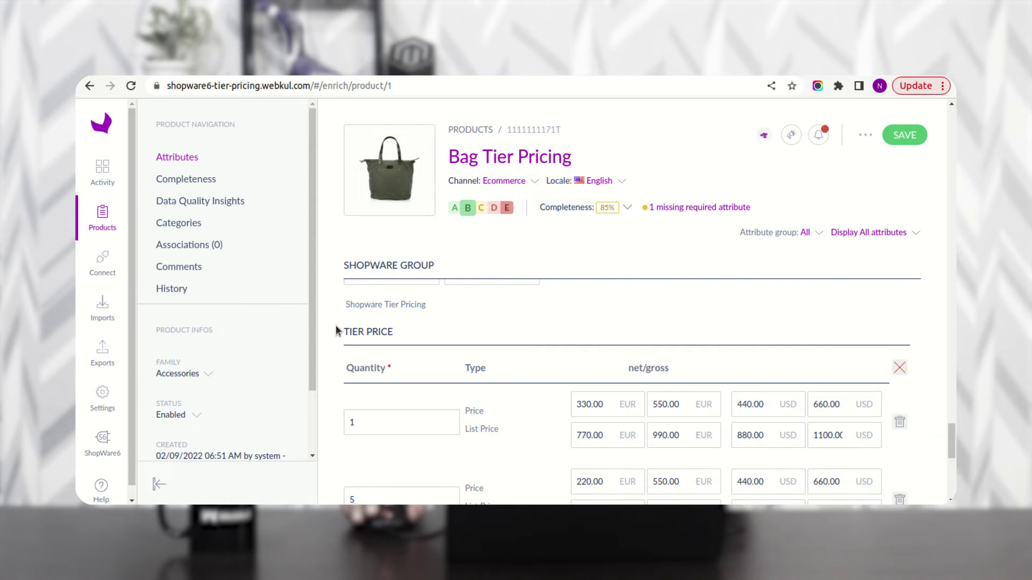
Locate the Shopware Tier Pricing attribute on the product and inspect its Tier Price table.
drag(347, 307, 429, 307)
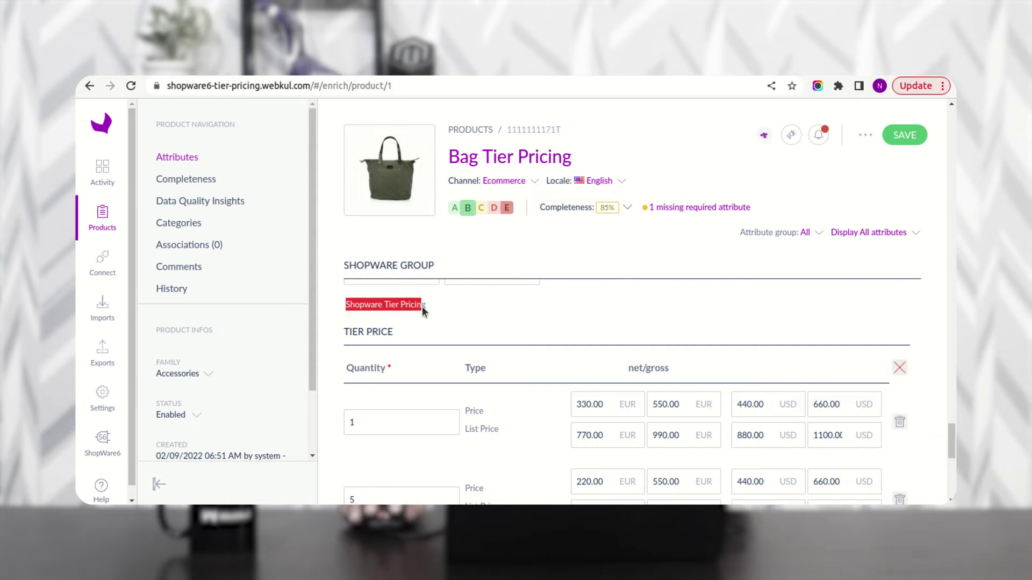
click(440, 307)
drag(440, 307, 337, 309)
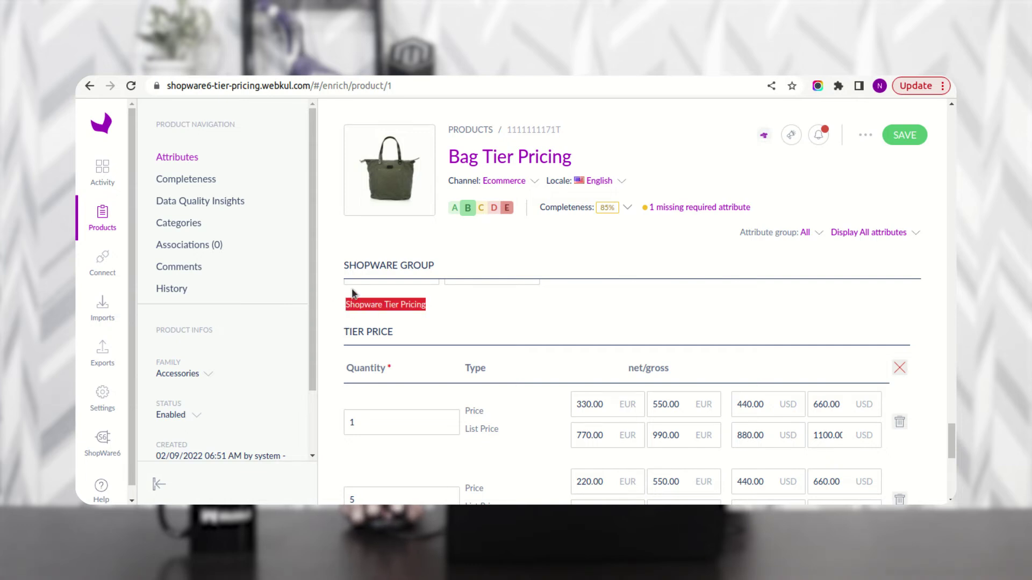
click(366, 333)
drag(346, 330, 410, 334)
click(410, 334)
scroll(429, 404, down, 1)
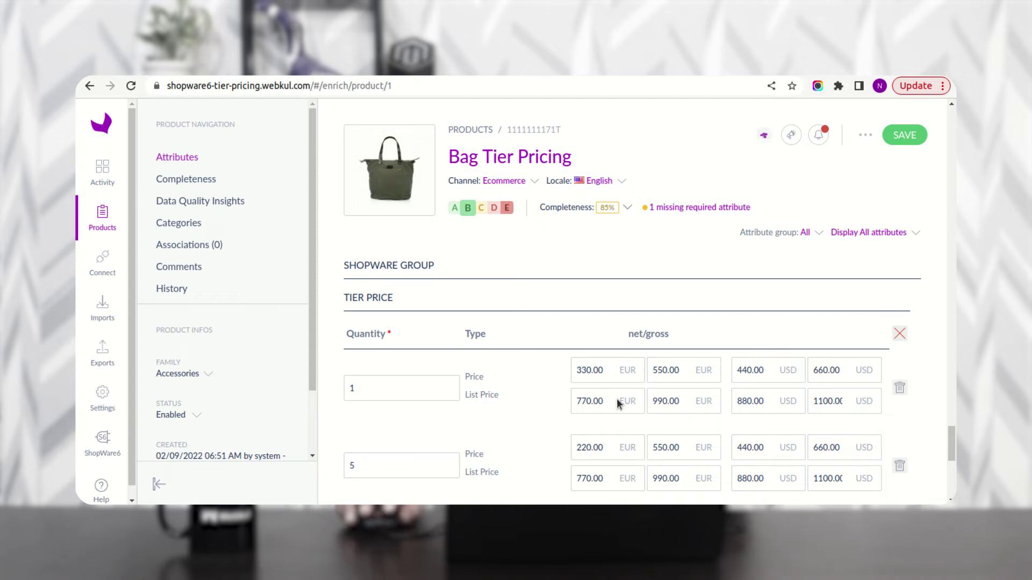
Review the product's existing price tiers, including their quantity rows, net and gross prices, rules and percentages.
scroll(549, 420, down, 2)
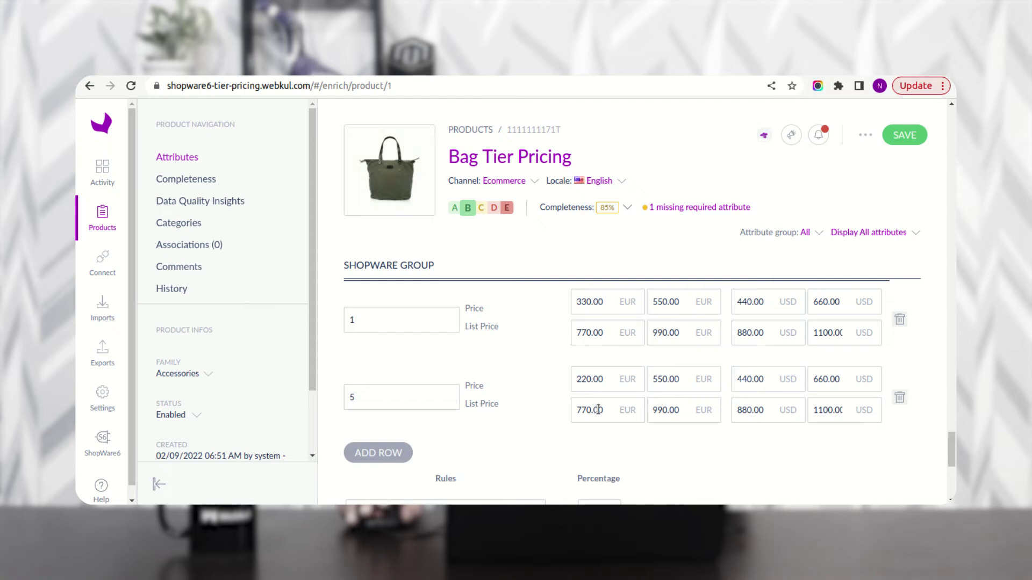
scroll(603, 410, down, 3)
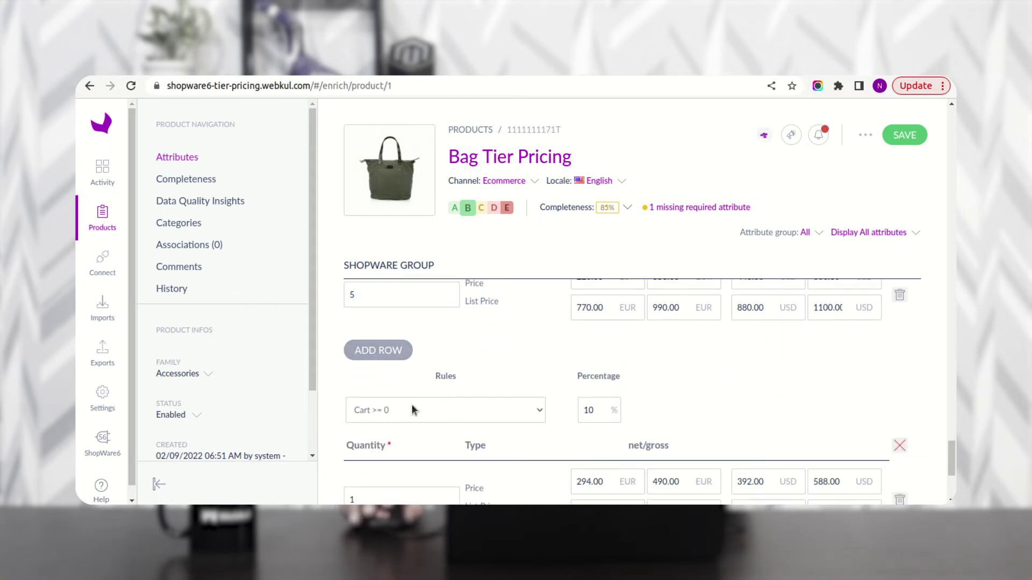
scroll(418, 430, down, 2)
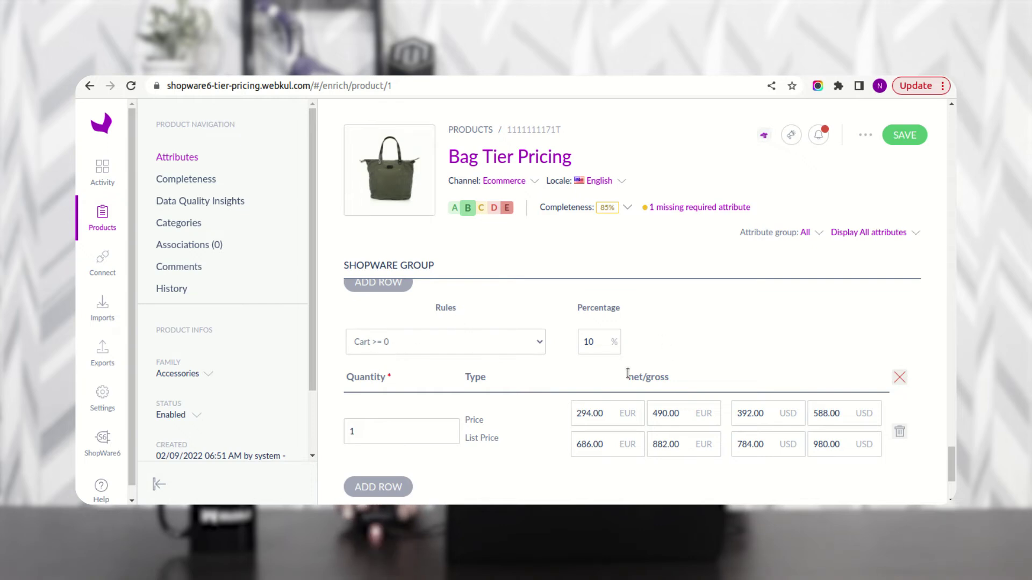
scroll(514, 381, down, 2)
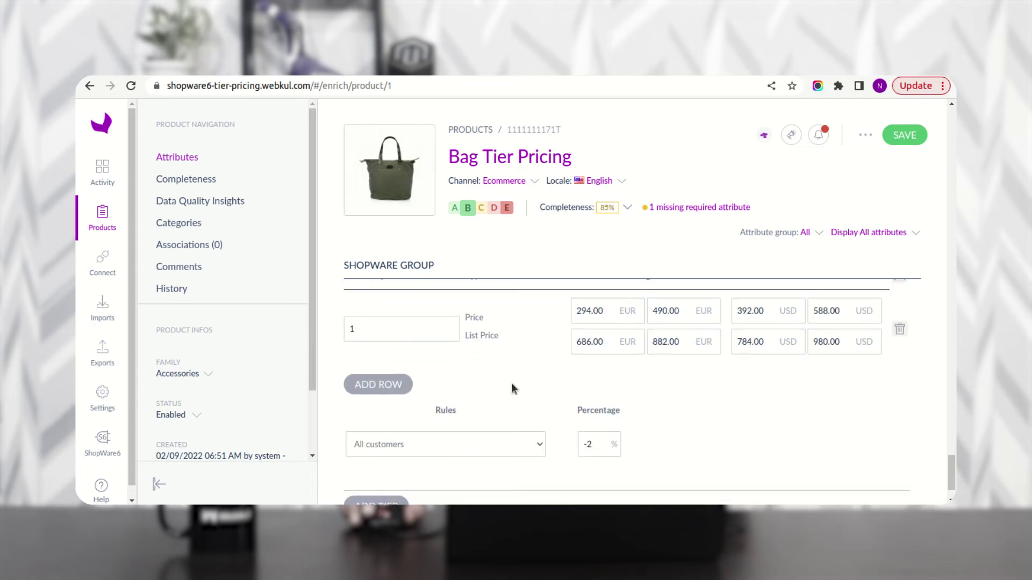
scroll(511, 386, up, 1)
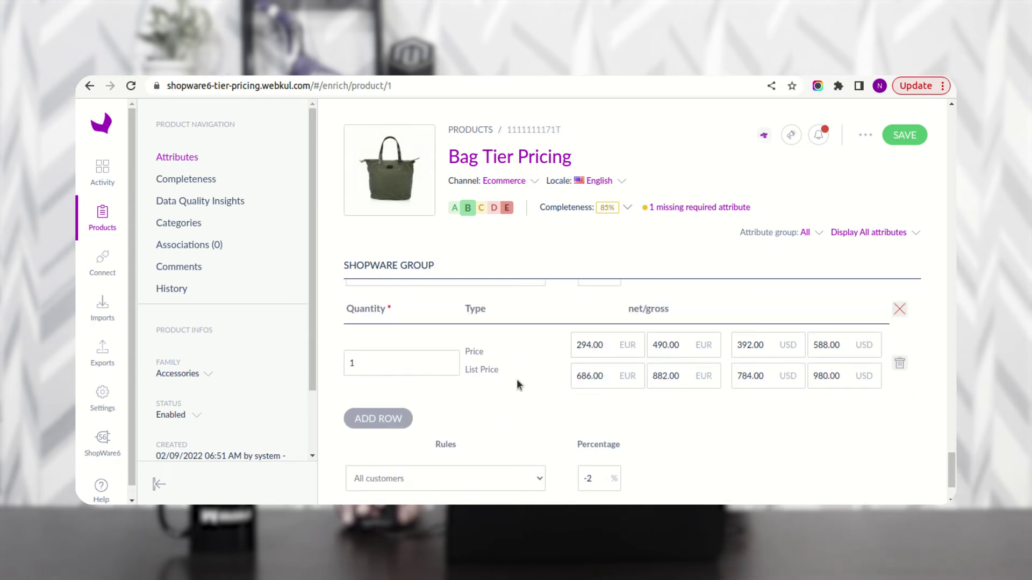
scroll(623, 388, down, 2)
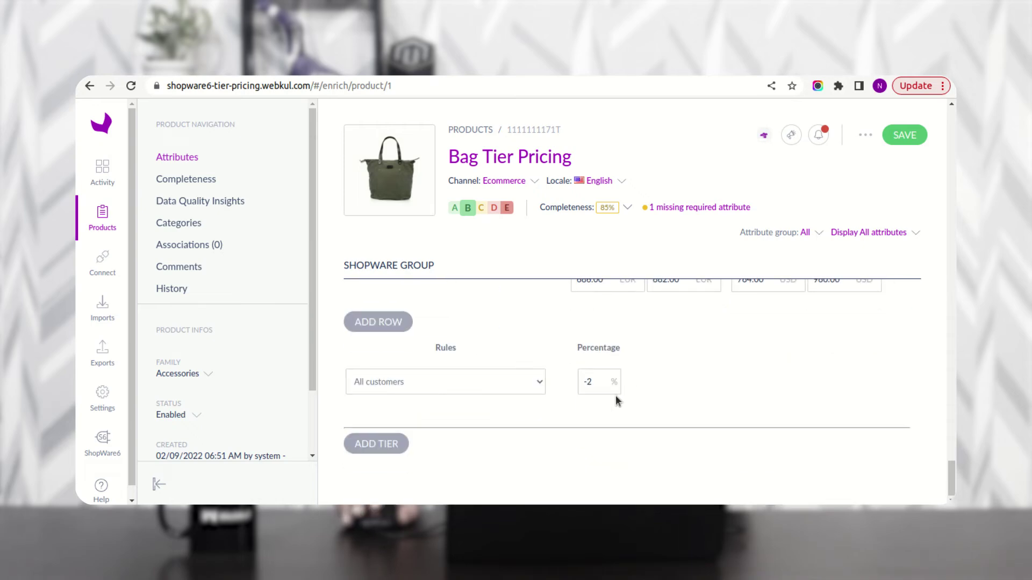
Add a new price tier with the Cart >= 0 rule and a percentage of 12.
click(383, 445)
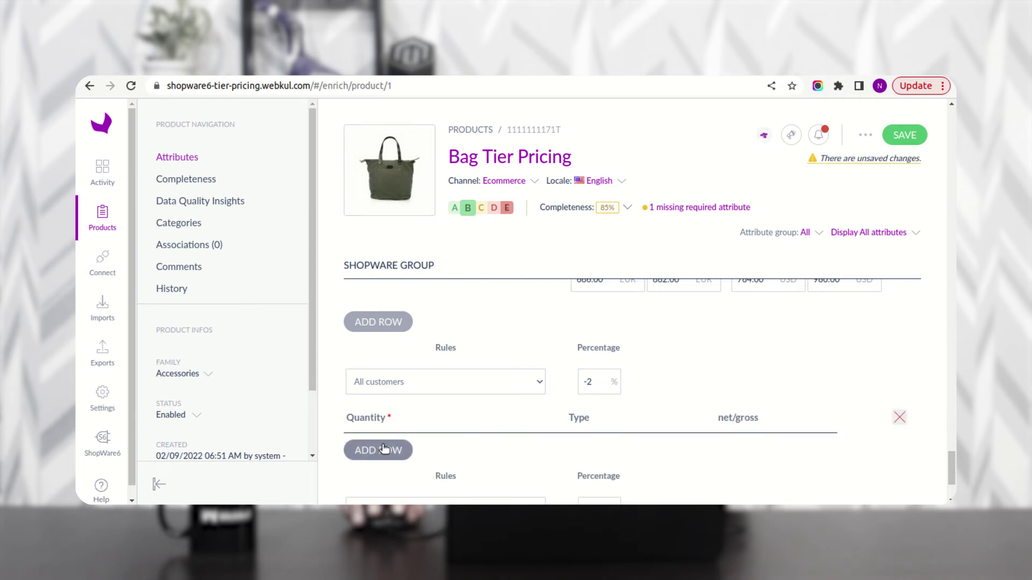
scroll(457, 451, down, 2)
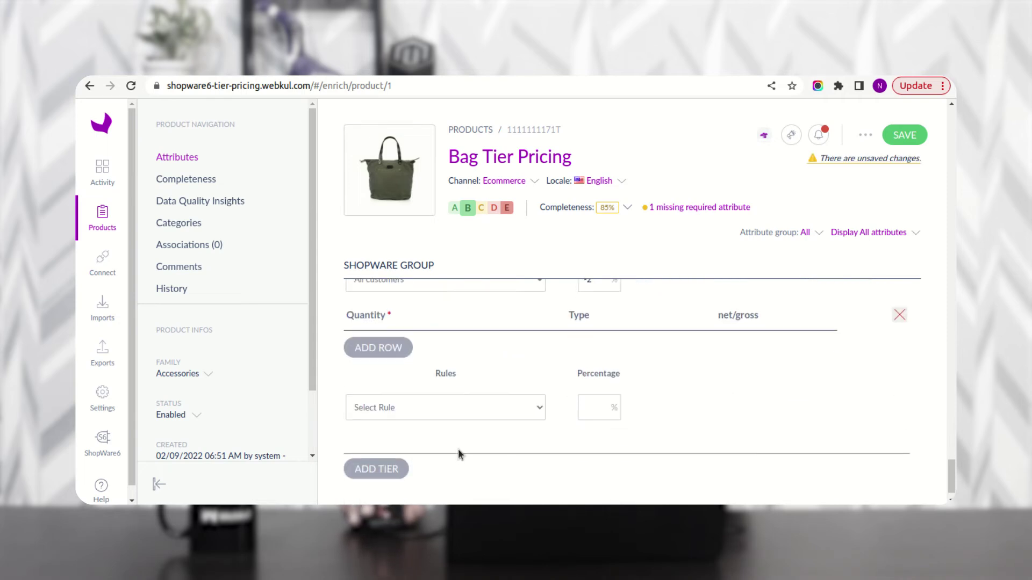
click(432, 412)
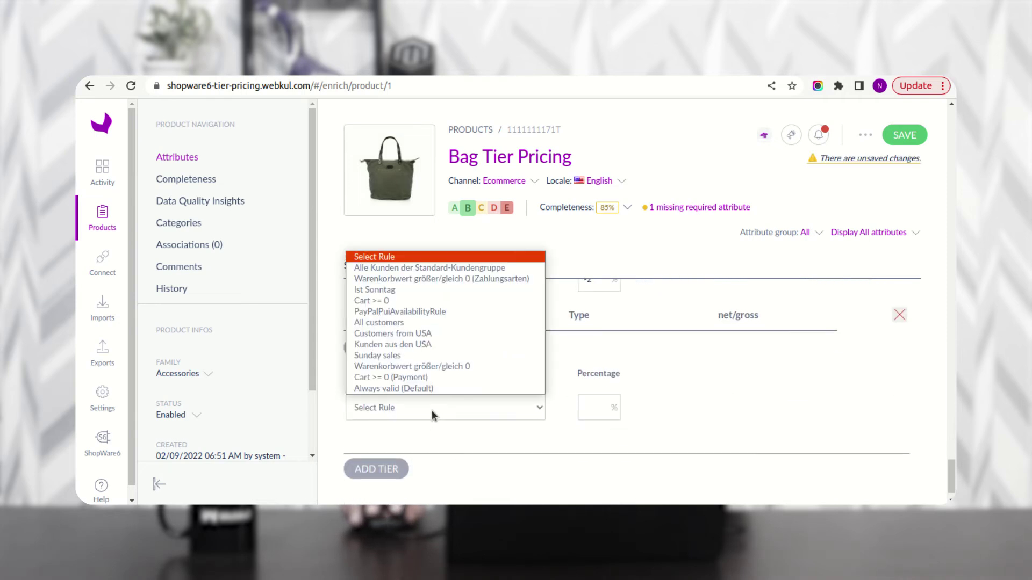
click(397, 300)
click(593, 406)
text(12)
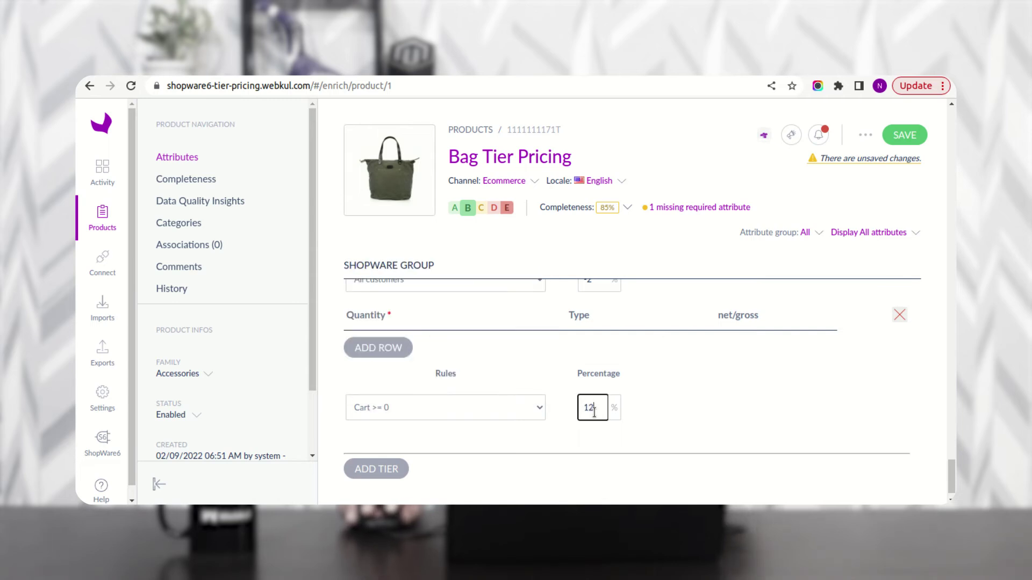
Add a quantity row to the new 12 percent tier and compare its prices with the other tiers.
click(381, 350)
click(381, 349)
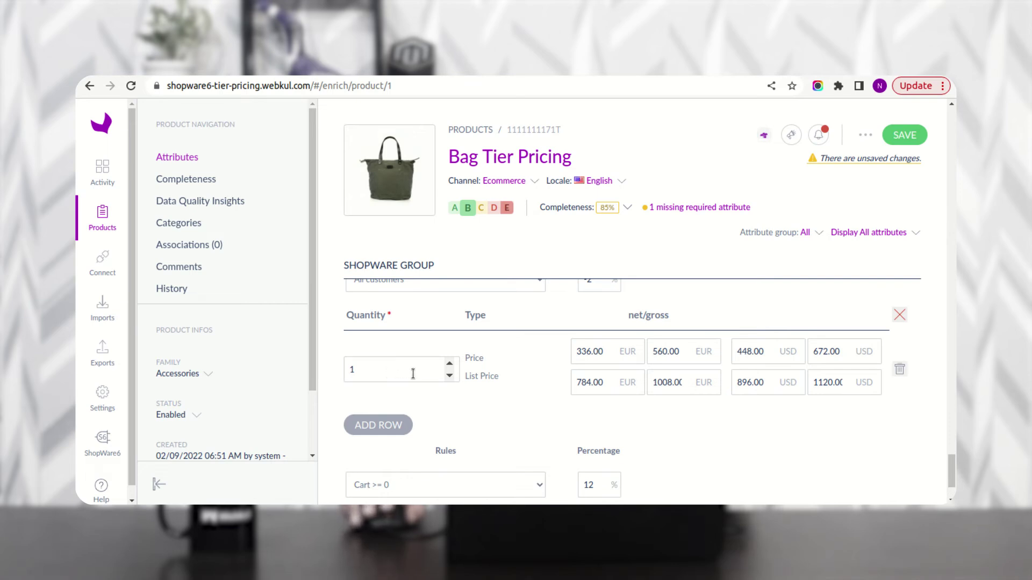
scroll(425, 409, down, 1)
scroll(434, 438, up, 1)
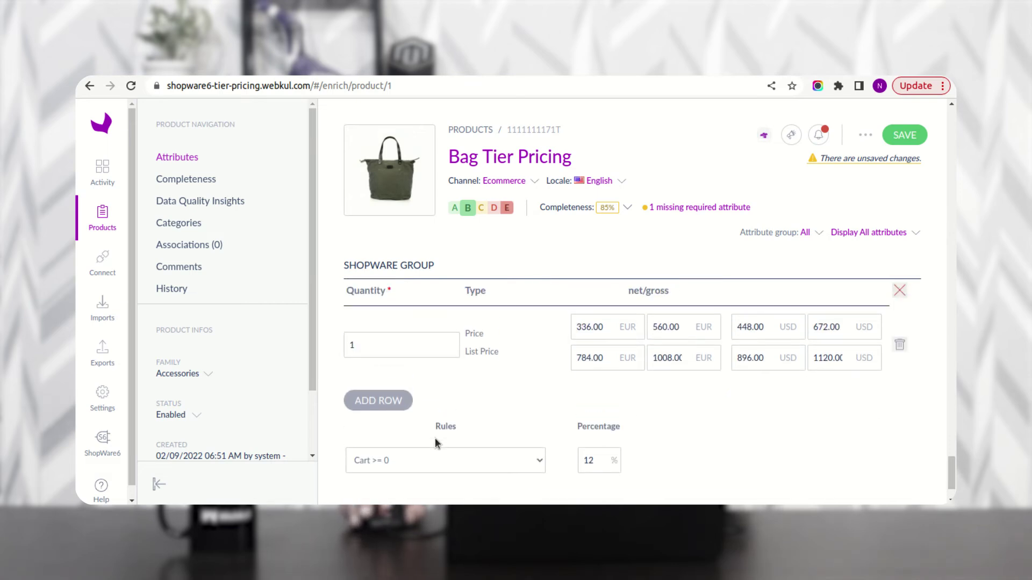
scroll(434, 438, up, 2)
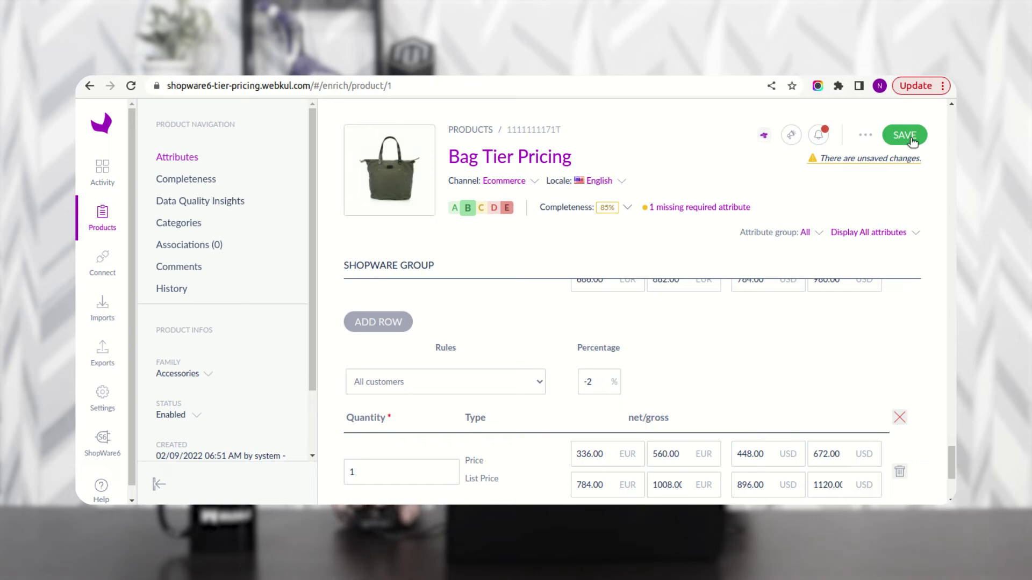
scroll(490, 406, up, 1)
scroll(490, 404, up, 3)
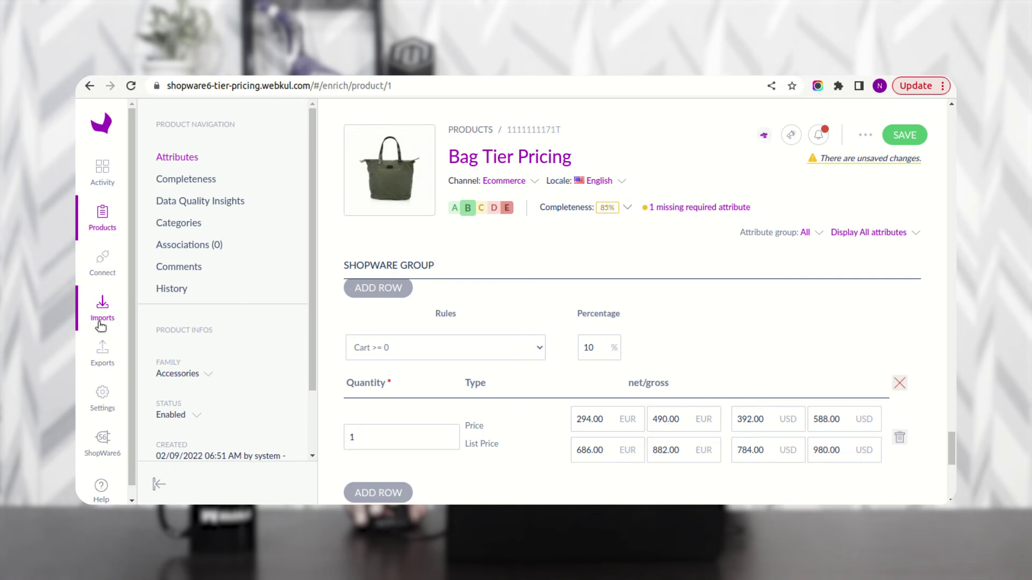
Leave the product for the export profiles and discard the unsaved changes.
click(114, 359)
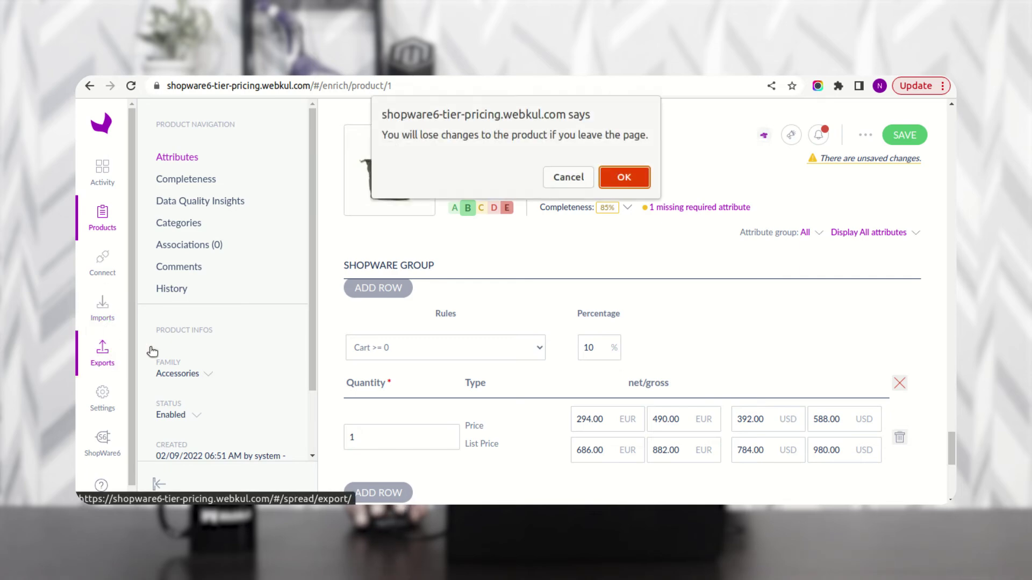
click(607, 180)
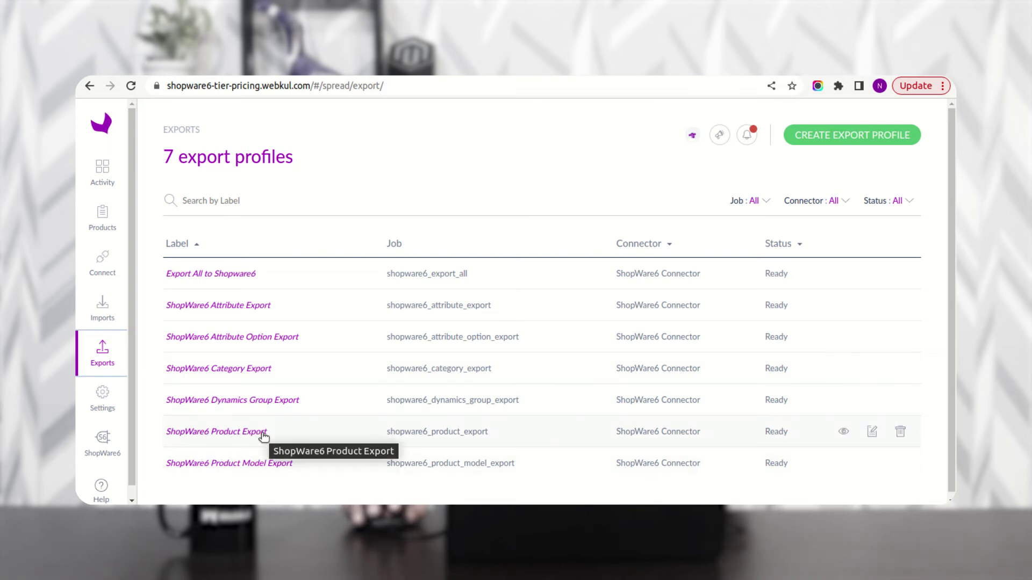
Open the form for creating an export profile and check the available jobs, without selecting one.
click(842, 136)
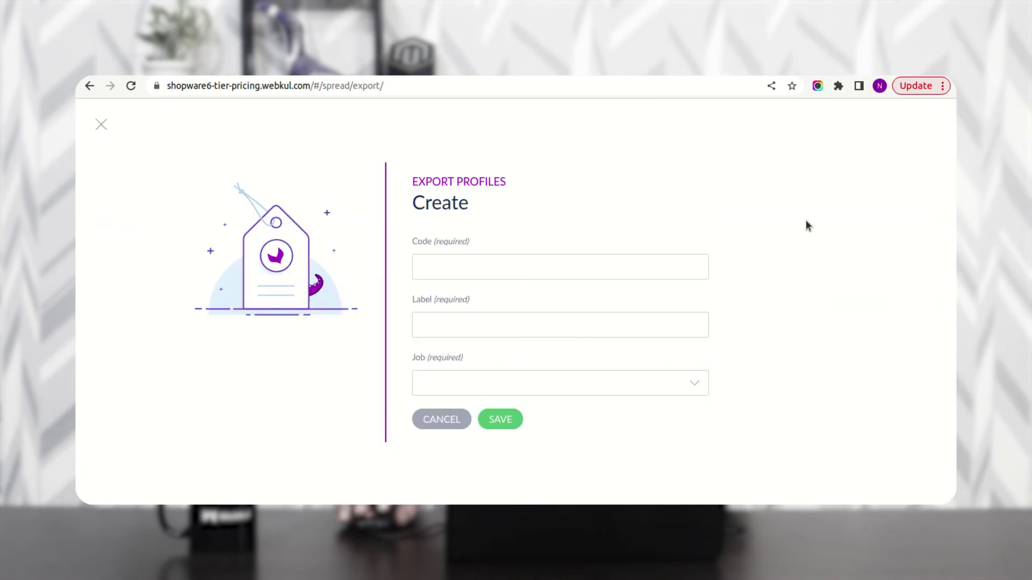
click(451, 383)
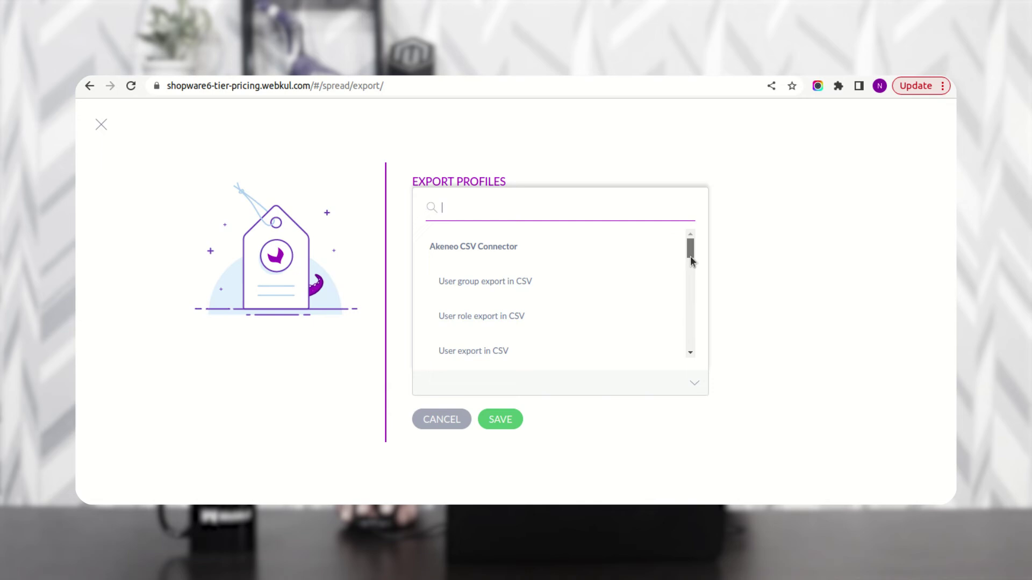
click(395, 258)
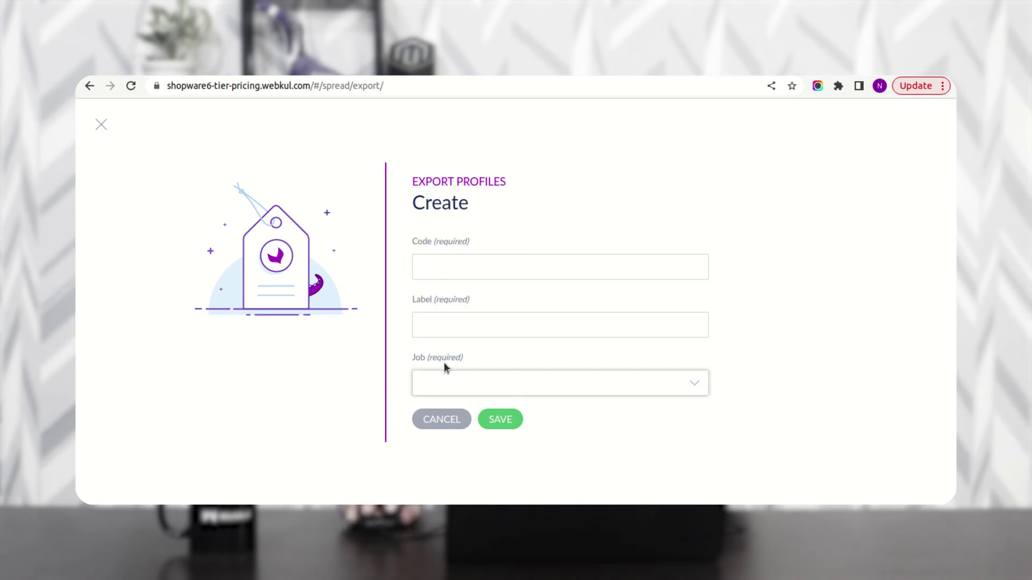
Look through the Shopware6 jobs offered for a new export profile and cancel the creation form without selecting one.
click(473, 384)
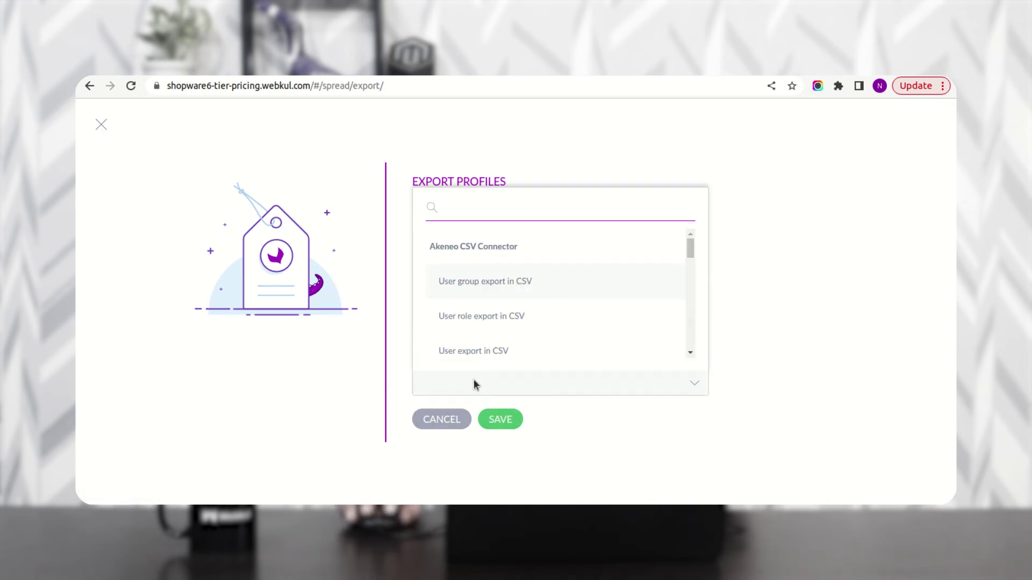
drag(690, 250, 693, 334)
scroll(500, 315, down, 2)
scroll(500, 315, down, 2)
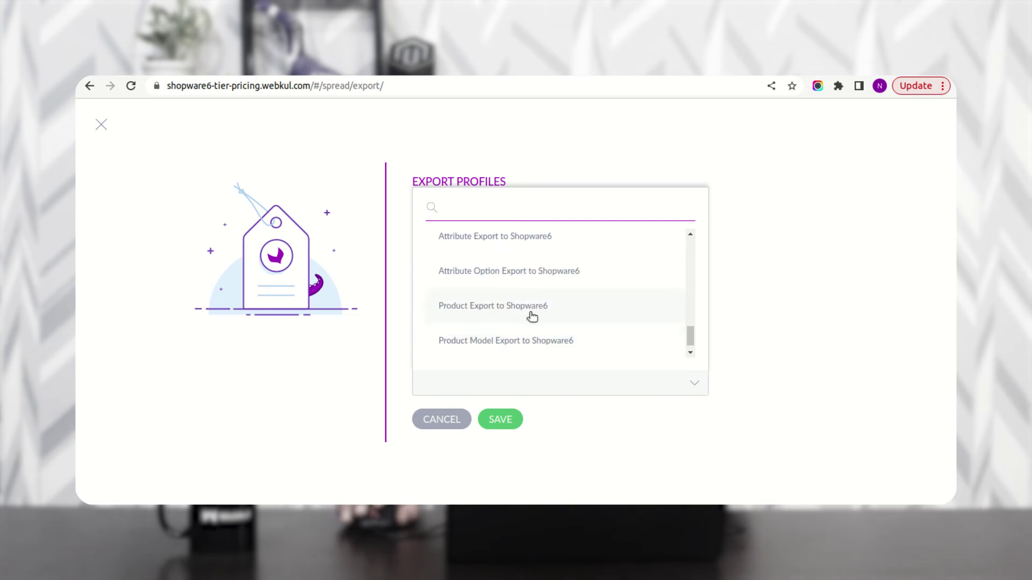
click(634, 411)
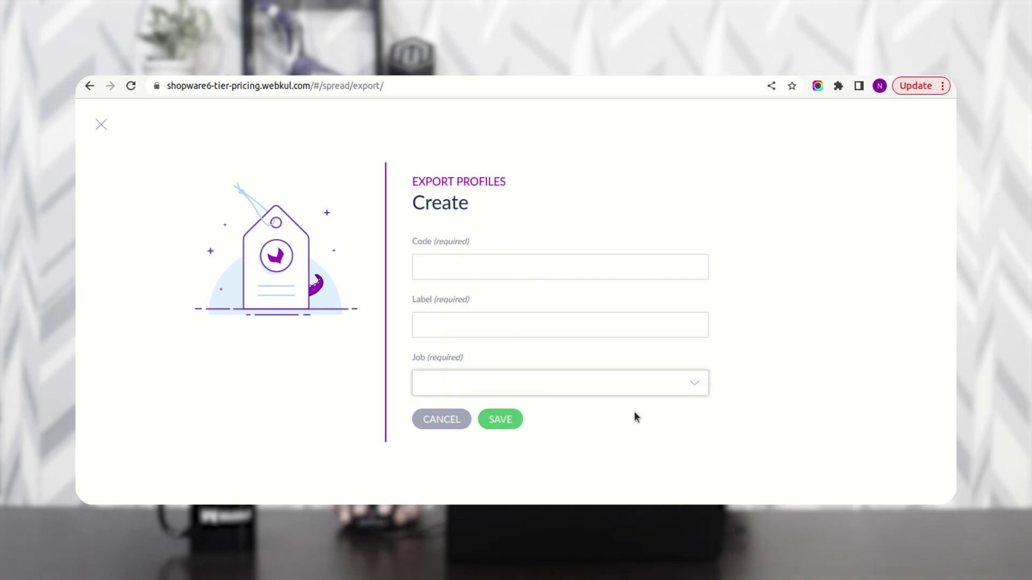
click(440, 422)
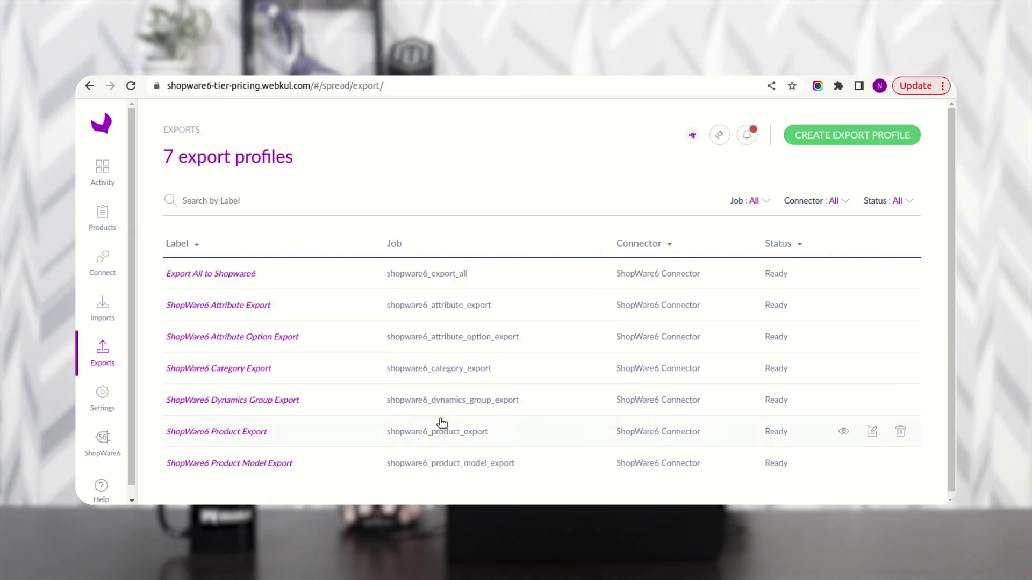
Open the ShopWare6 Product Export profile and view the details of its 11/09/2022, 06:16 AM execution.
click(231, 433)
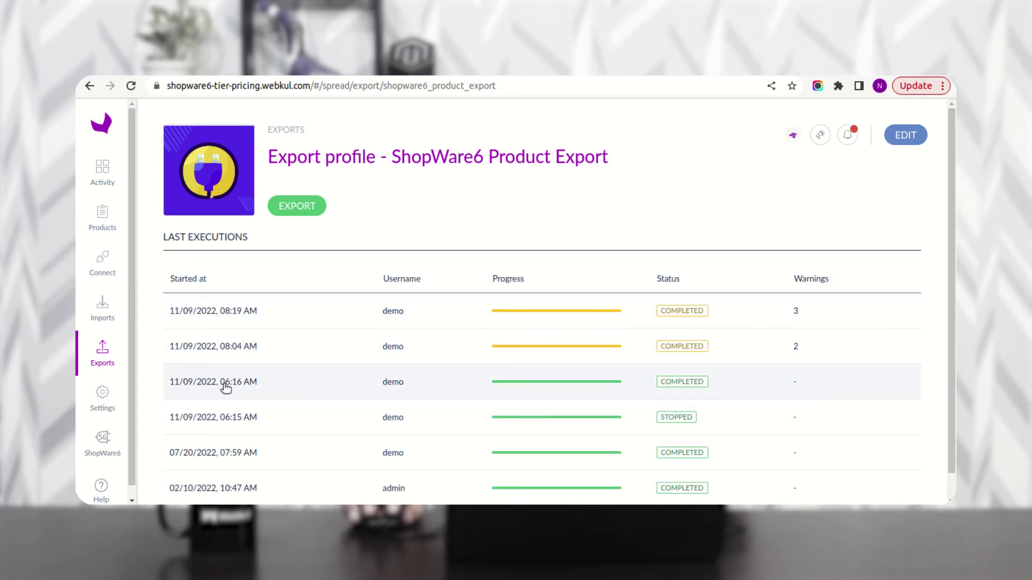
click(225, 384)
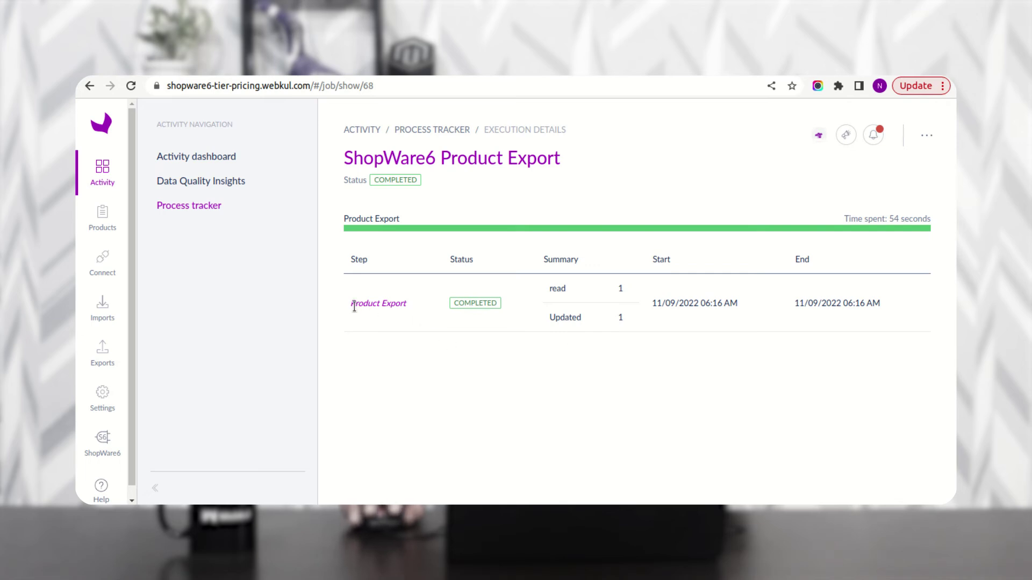
drag(354, 307, 406, 314)
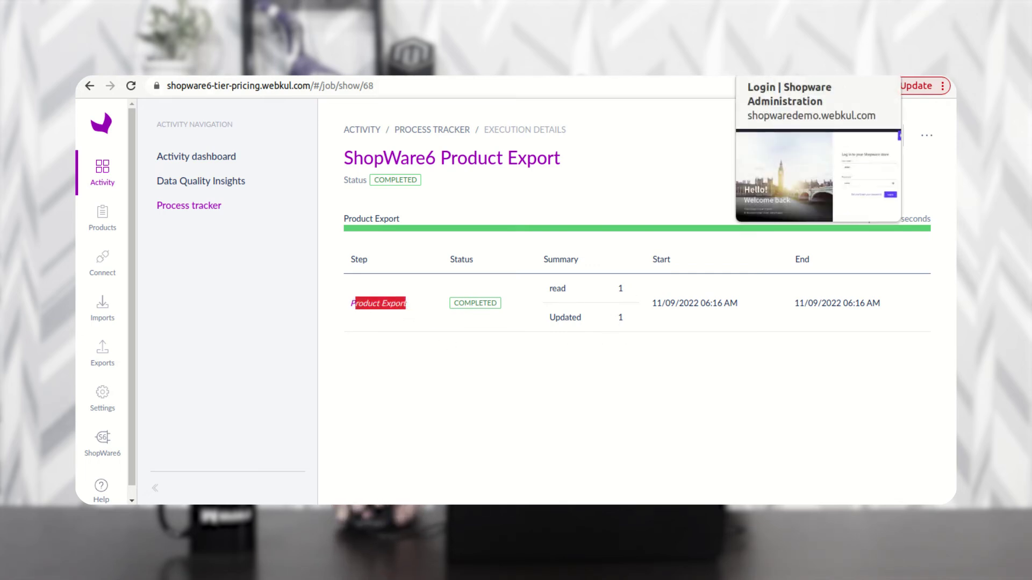
Switch to the Shopware Administration and log in with the prefilled credentials.
click(785, 66)
drag(170, 86, 471, 87)
click(472, 86)
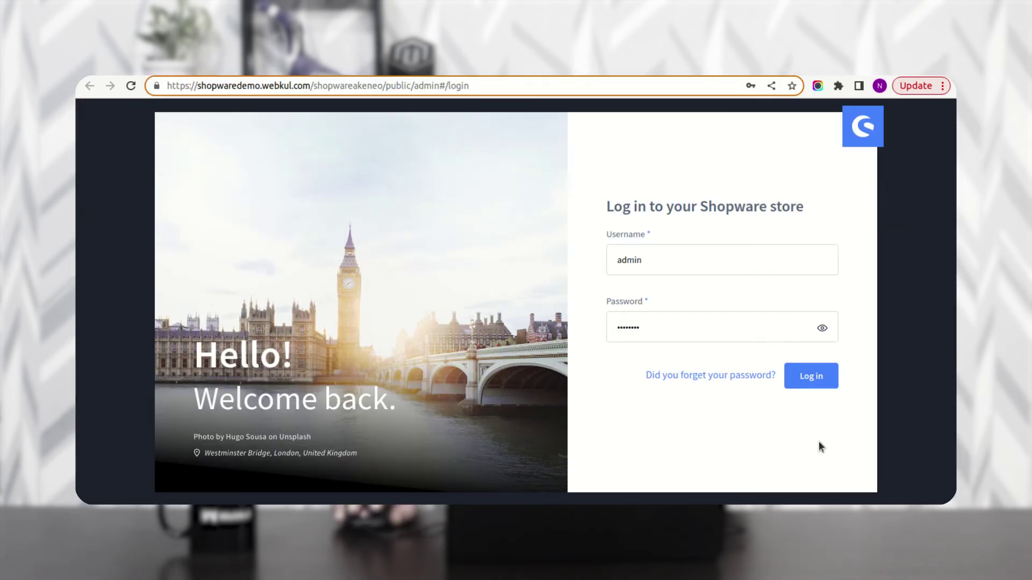
click(814, 375)
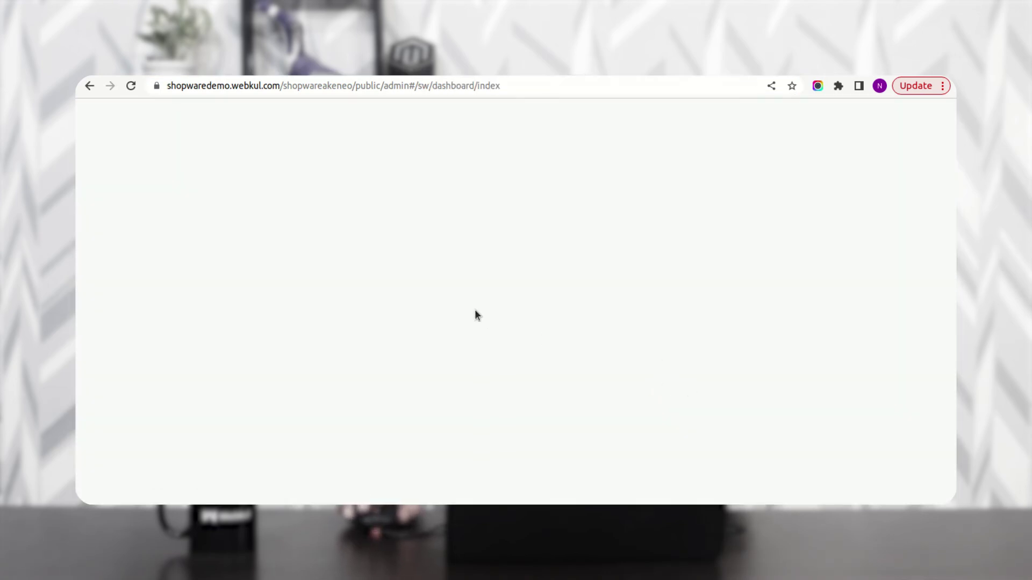
Open the product list from the Shopware catalogues.
mouse_move(207, 210)
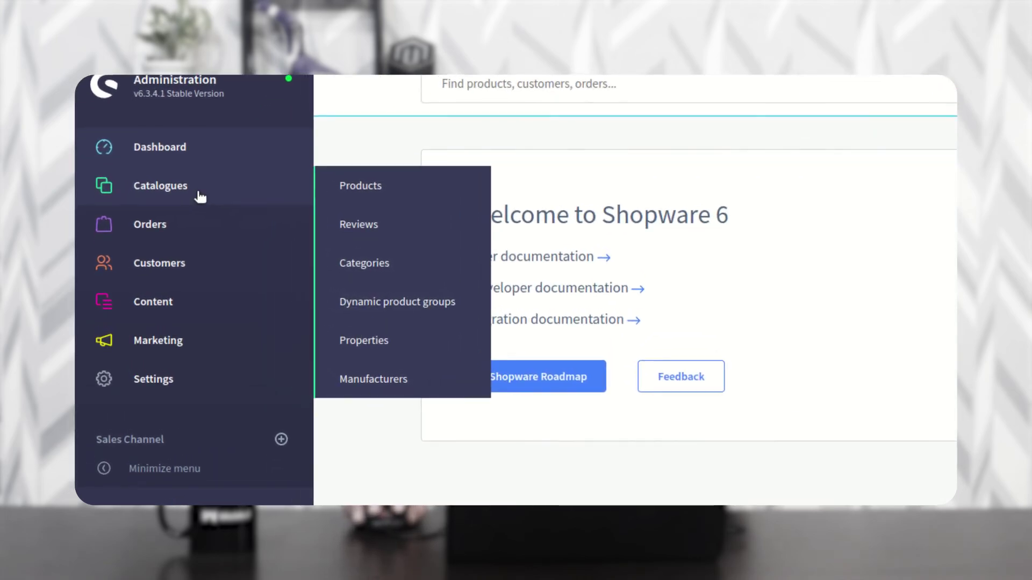
click(375, 189)
click(879, 277)
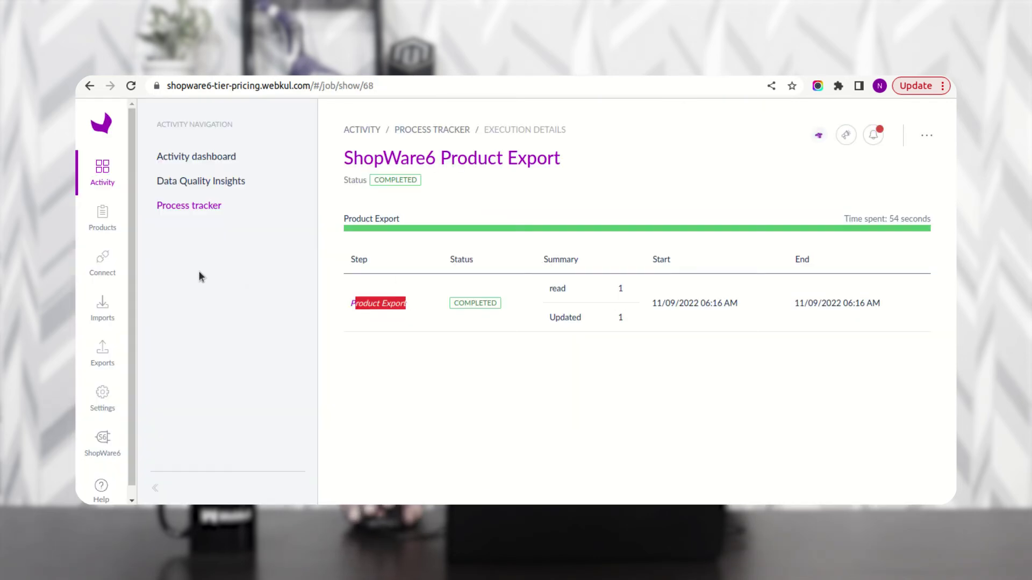
Switch back to Akeneo, open the Bag Tier Pricing product and examine its attribute values.
click(116, 219)
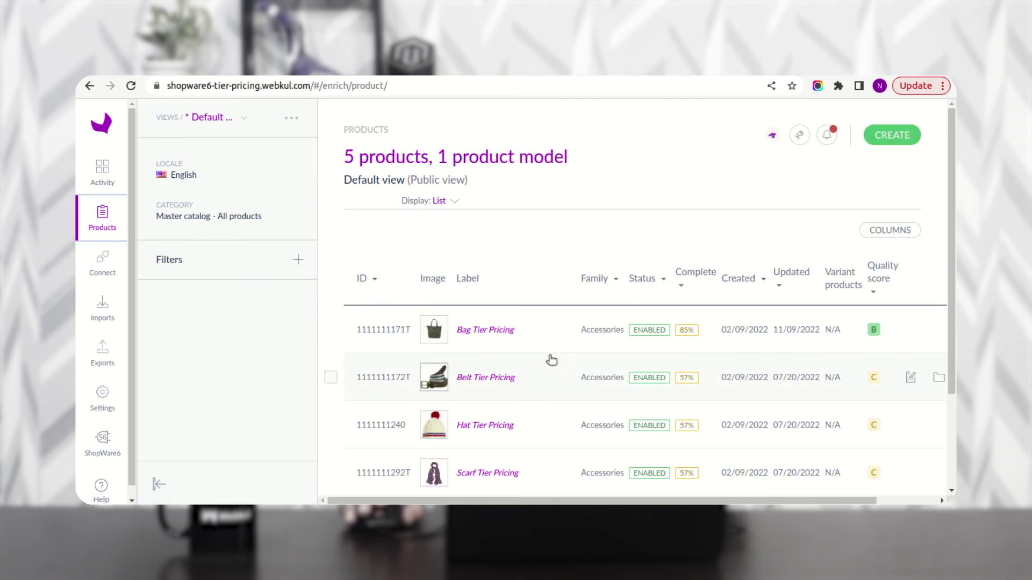
click(490, 331)
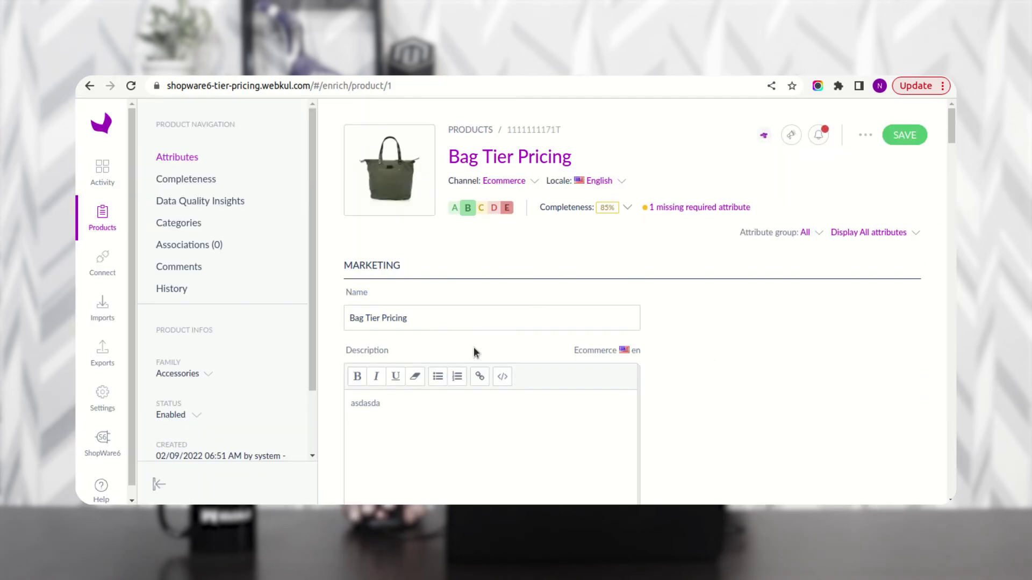
scroll(473, 347, down, 3)
scroll(466, 371, down, 5)
click(404, 345)
drag(405, 345, 388, 344)
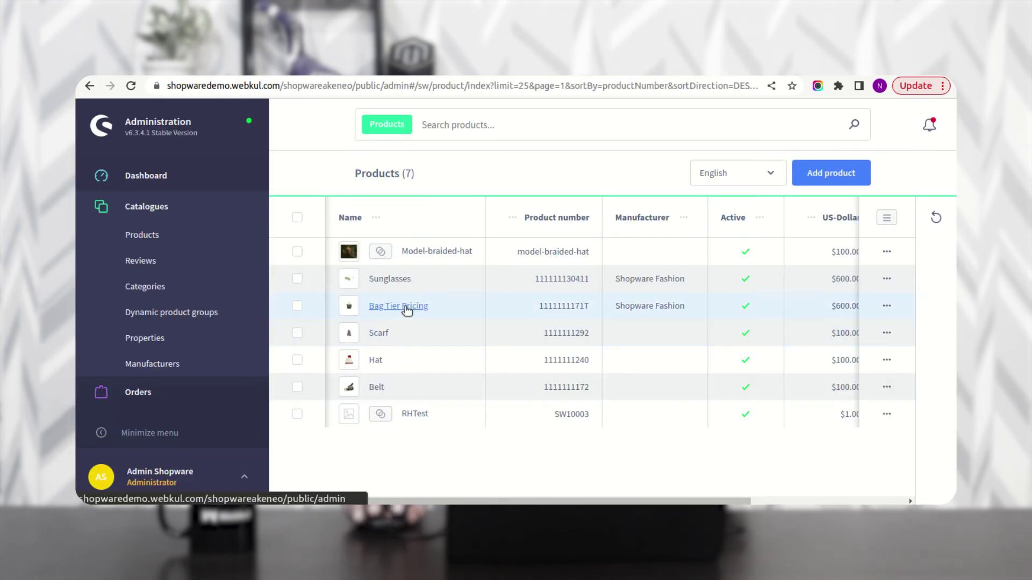
Open Bag Tier Pricing in the Shopware Administration and examine its advanced prices for the All customers and Cart >= 0 rules.
click(406, 306)
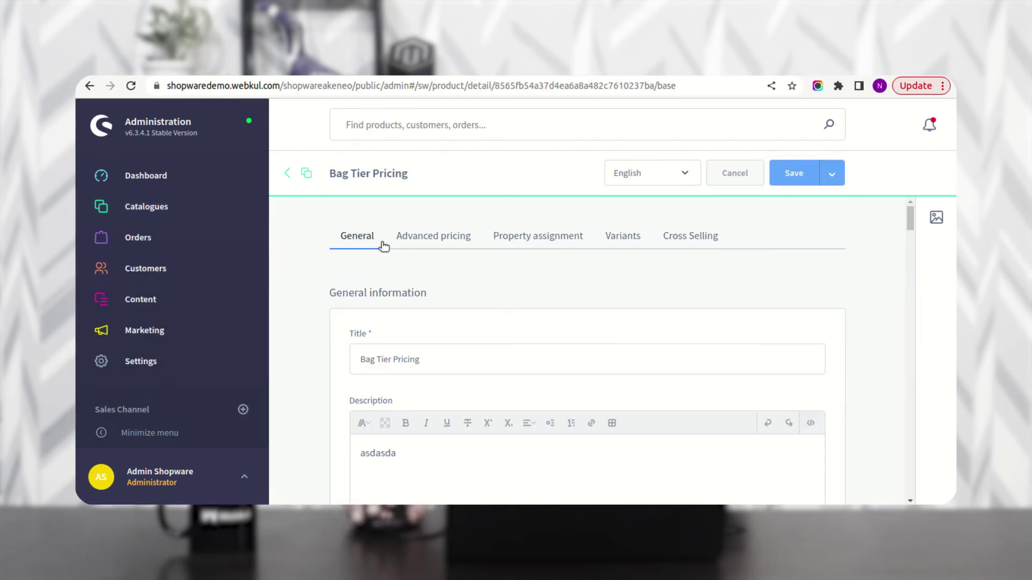
click(445, 242)
scroll(437, 376, down, 1)
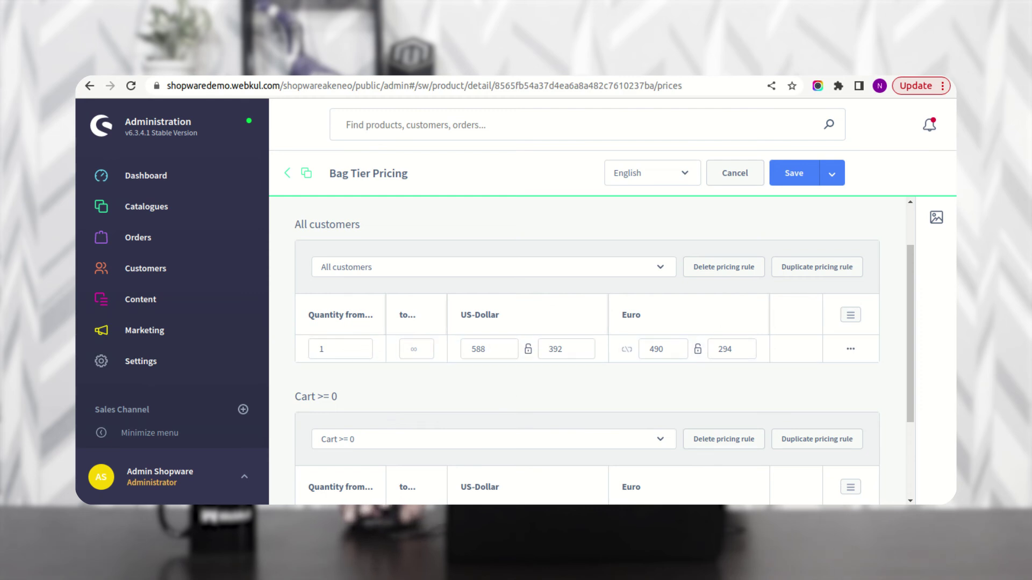
drag(912, 283, 914, 329)
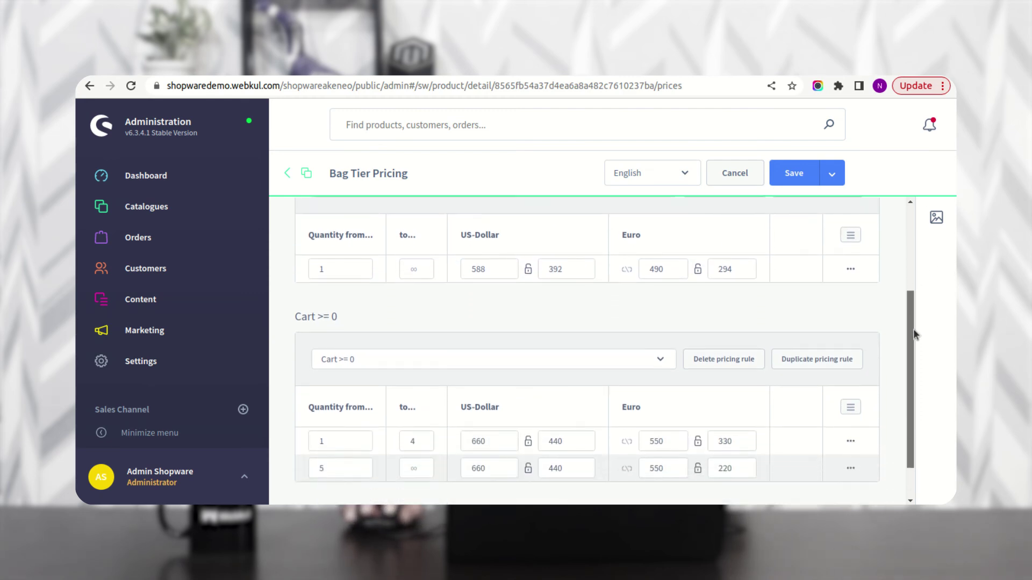
scroll(369, 364, down, 1)
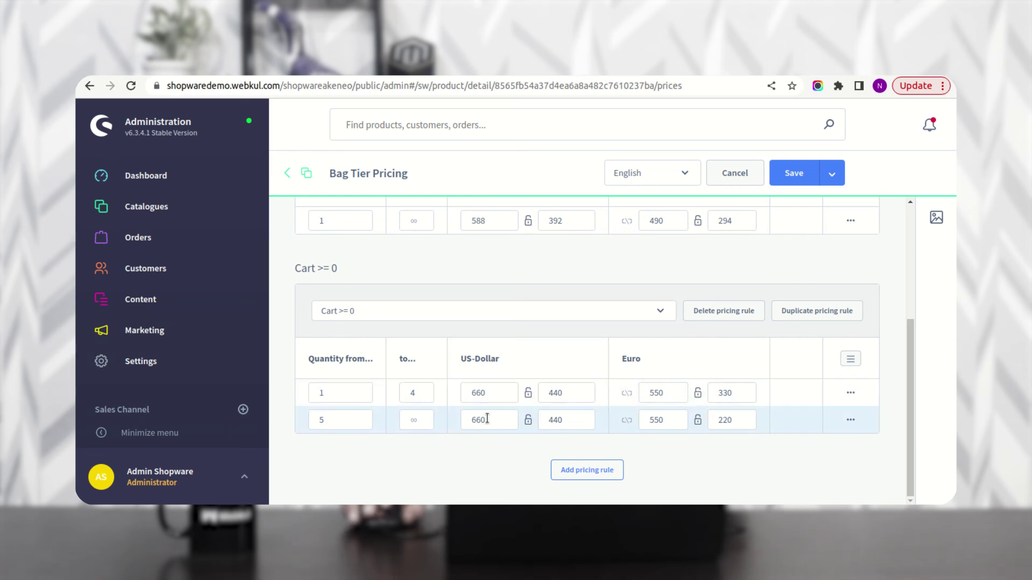
scroll(447, 401, up, 4)
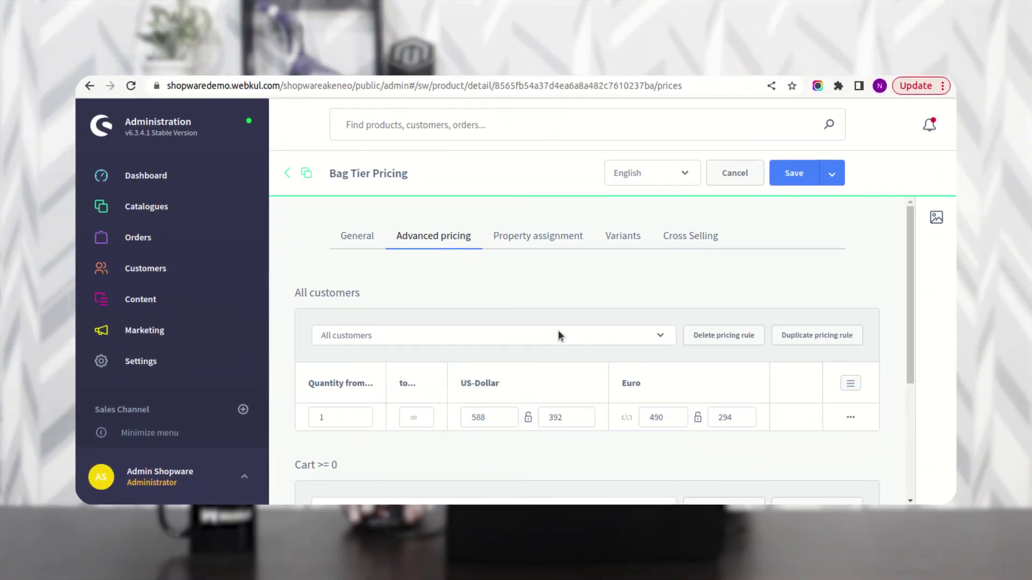
scroll(557, 333, down, 3)
scroll(568, 279, up, 3)
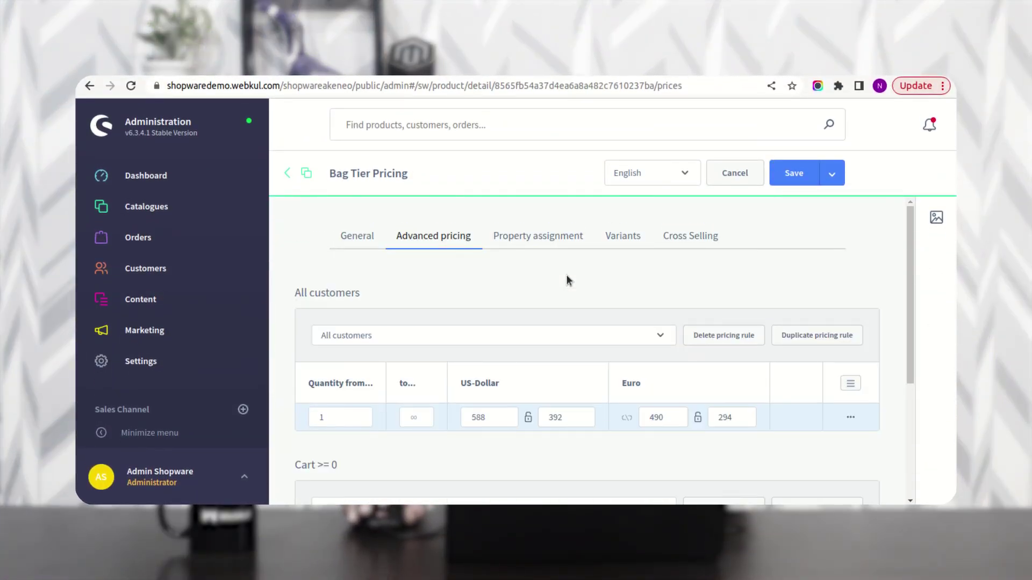
drag(384, 85, 157, 92)
key(ctrl+c)
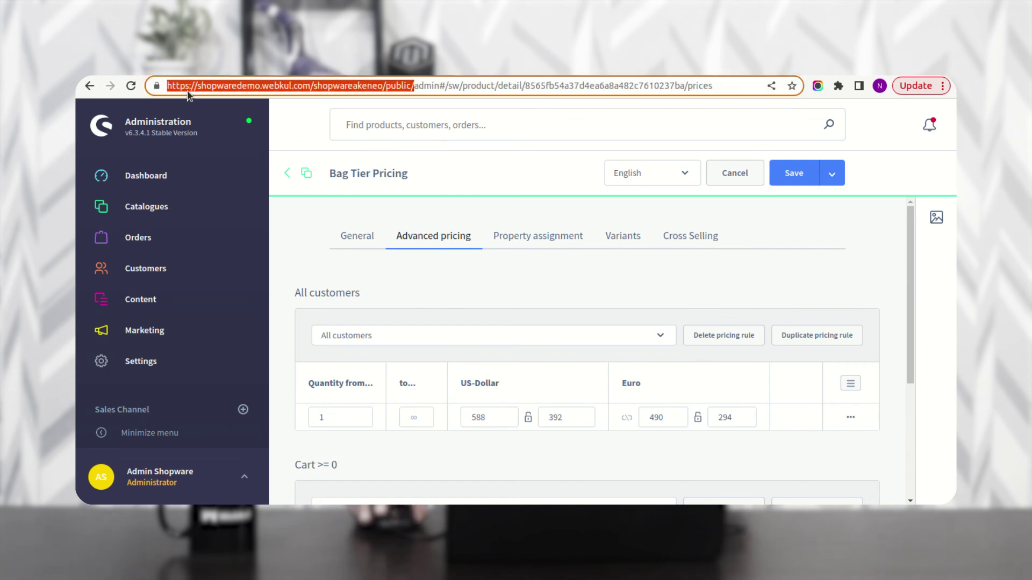
key(ctrl+t)
click(537, 84)
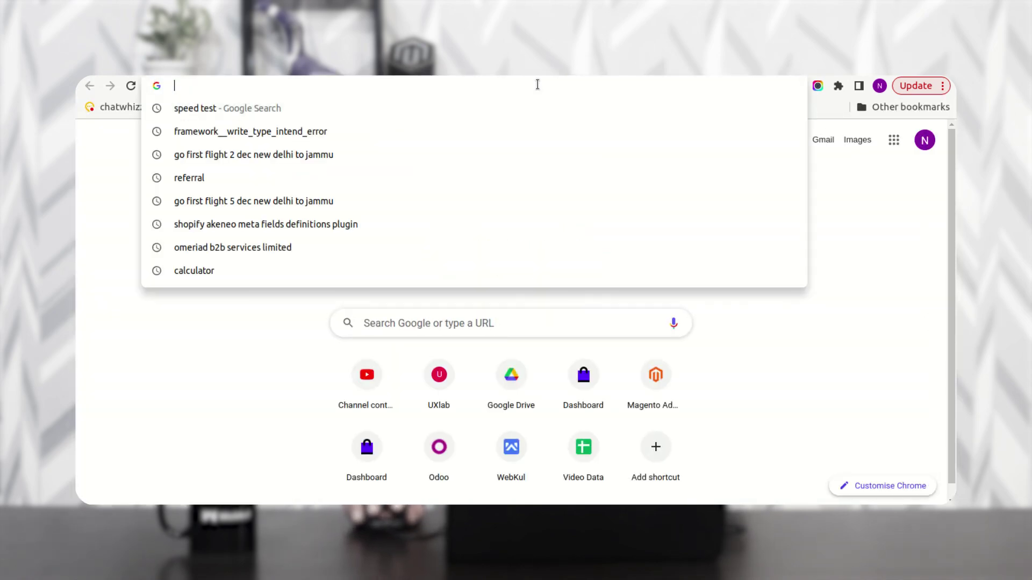
key(ctrl+v)
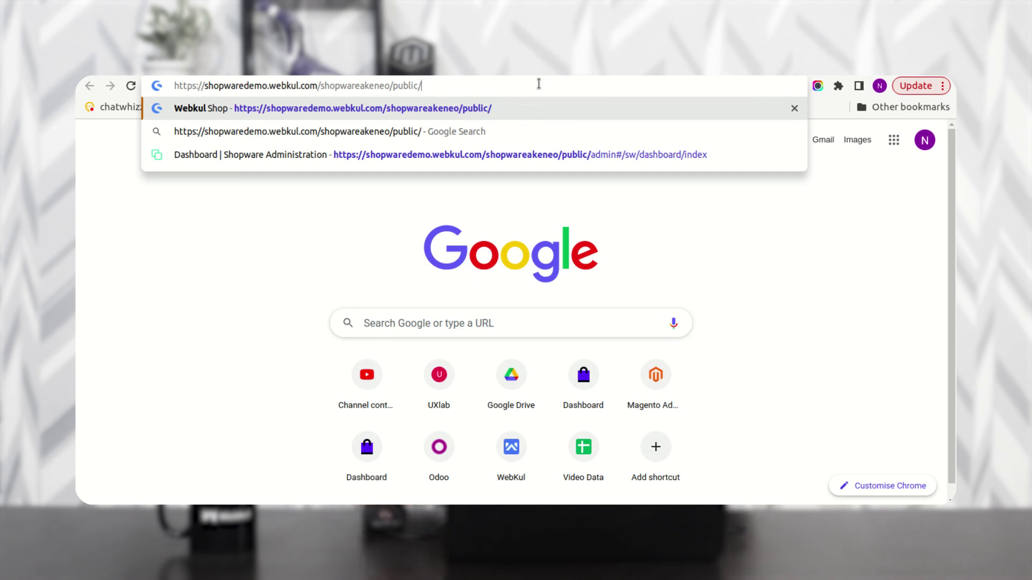
key(Return)
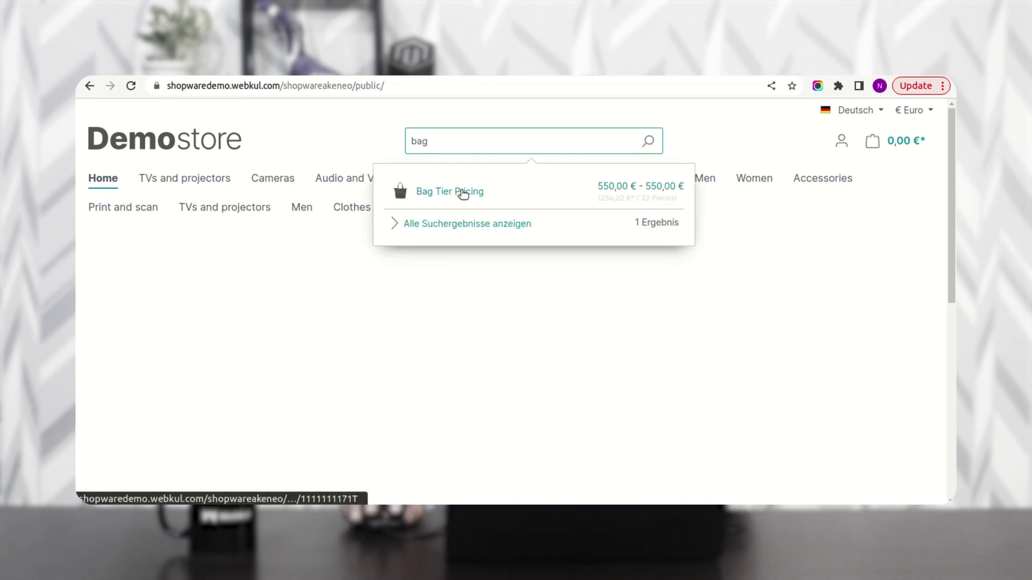
Search the storefront for "bag", open Bag Tier Pricing and examine its quantity-based price table.
click(461, 192)
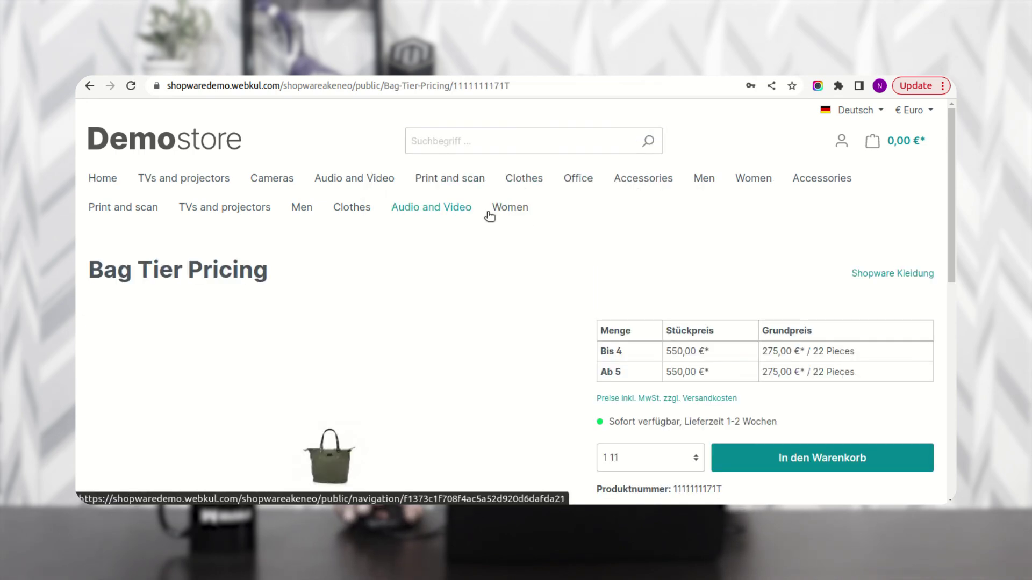
scroll(497, 223, down, 1)
mouse_move(595, 279)
mouse_down()
mouse_move(712, 327)
mouse_move(878, 344)
mouse_move(597, 293)
mouse_up()
click(893, 354)
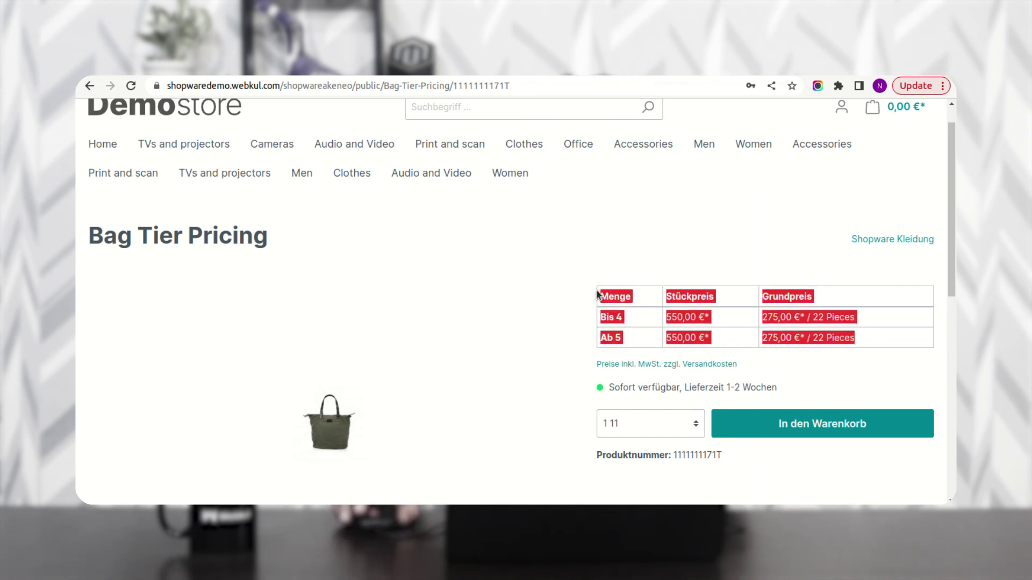